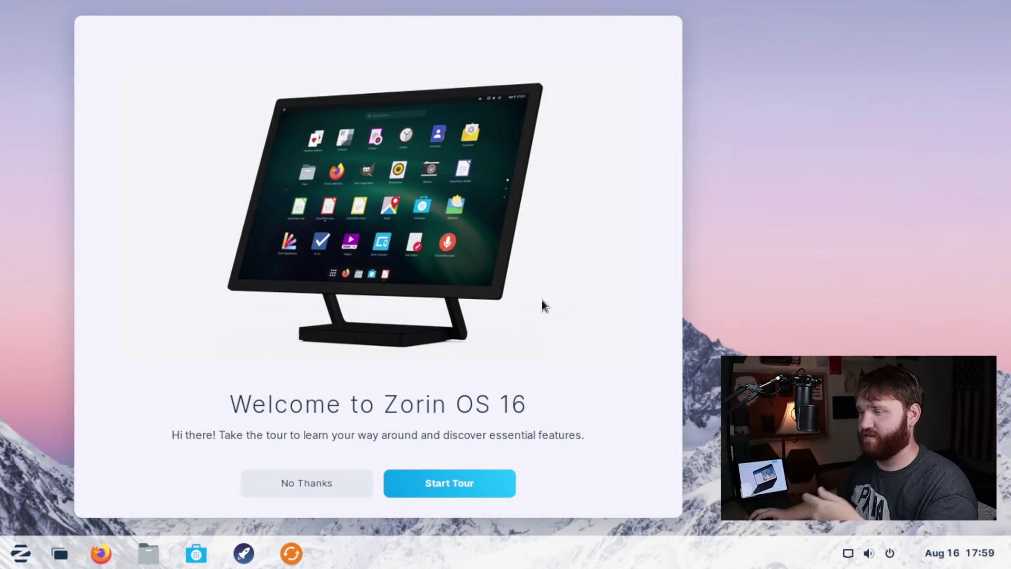
# Start the Welcome Tour and advance to the Speed-up your Virtual Machine page
pyautogui.click(461, 484)
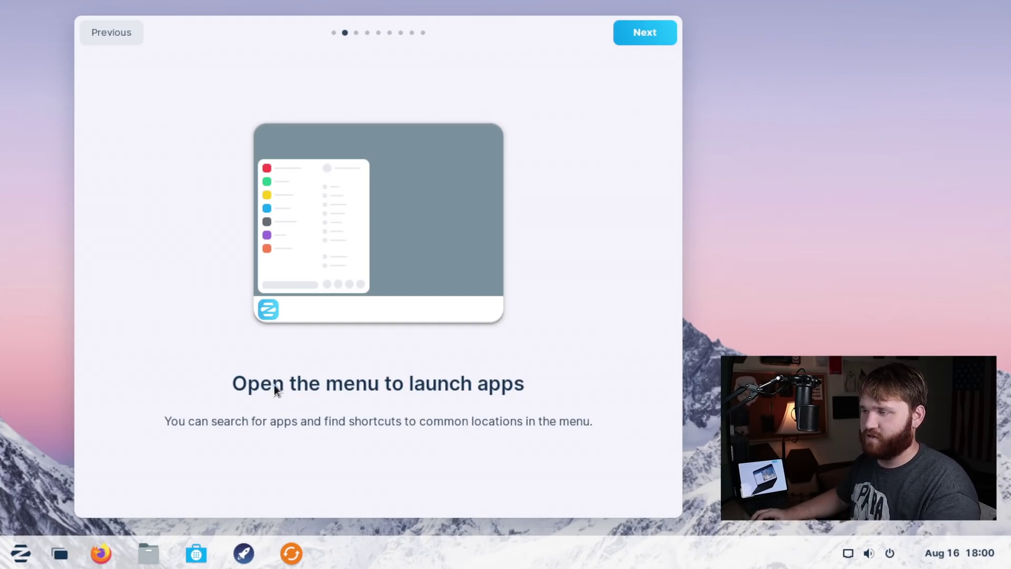
pyautogui.click(643, 34)
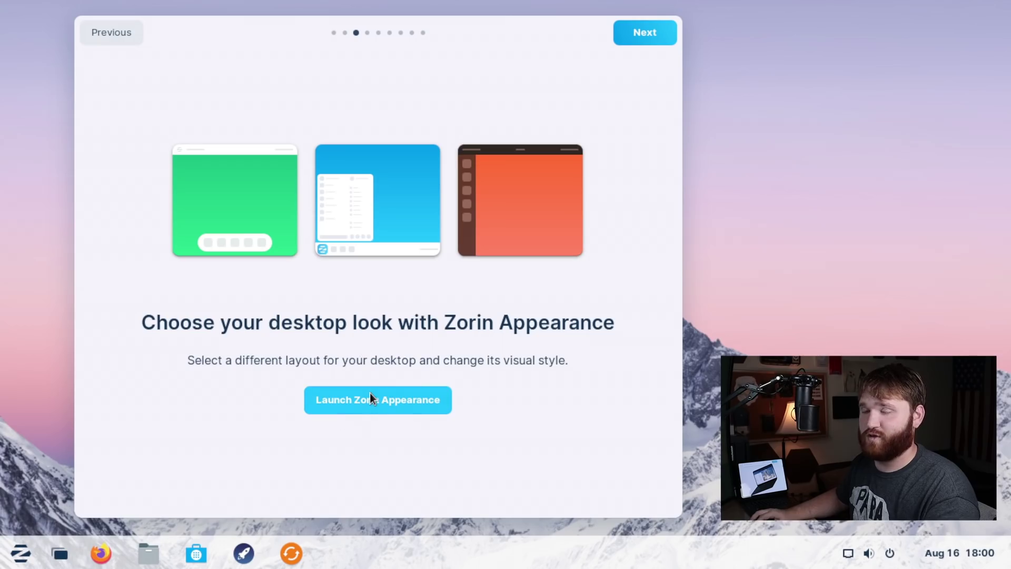
pyautogui.click(643, 33)
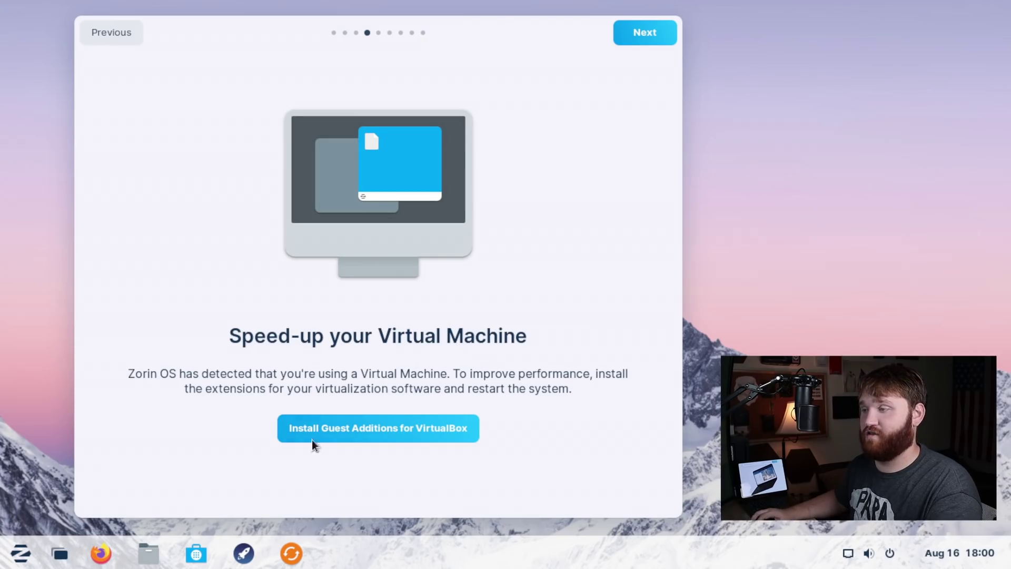
# Install the VirtualBox guest additions package, authorising with the account password
pyautogui.click(368, 427)
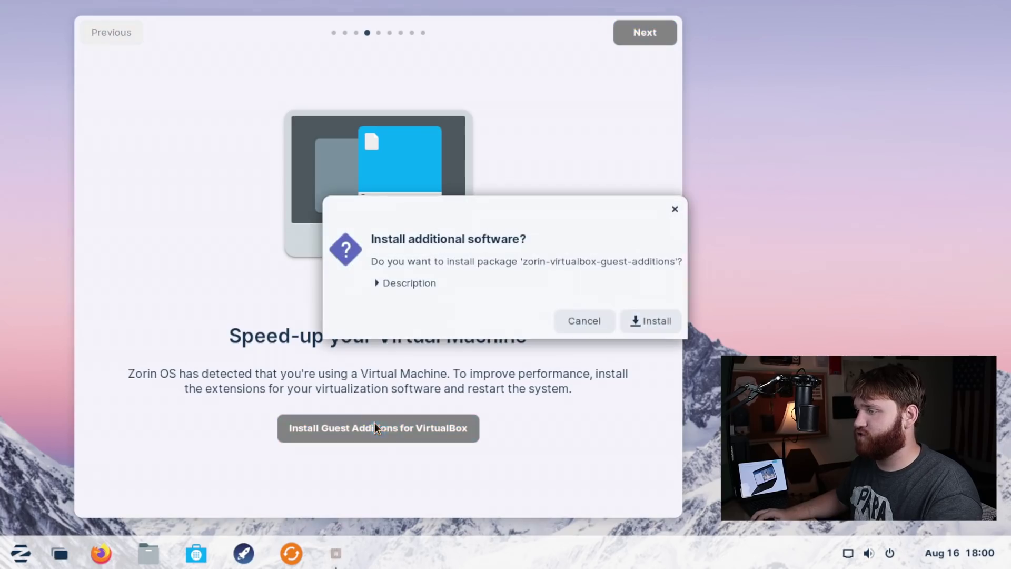
pyautogui.click(639, 320)
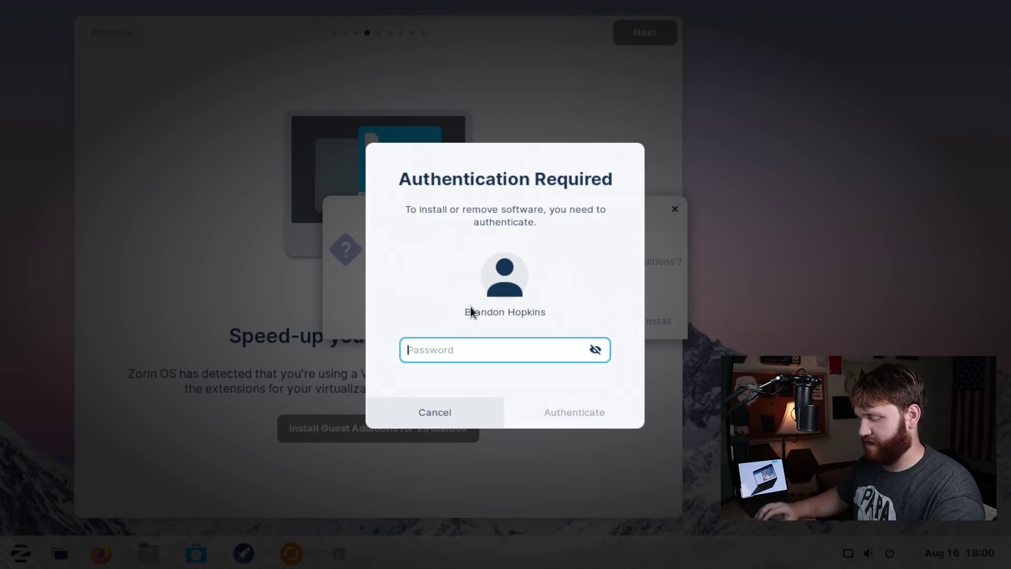
pyautogui.write('****')
pyautogui.press('Return')
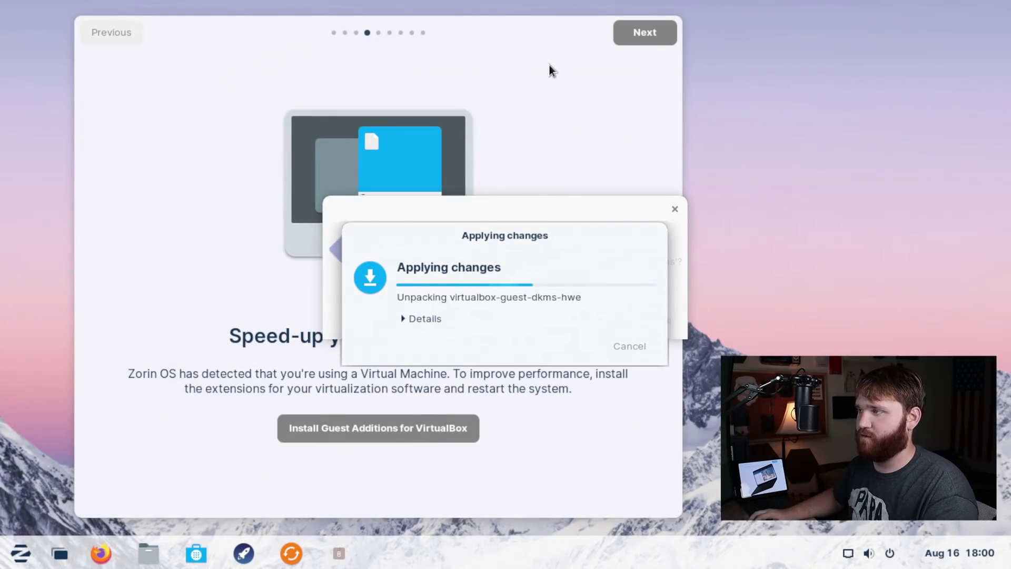
# Page through the online accounts, Zorin Connect, Software and office suite pages, then close the tour
pyautogui.click(641, 31)
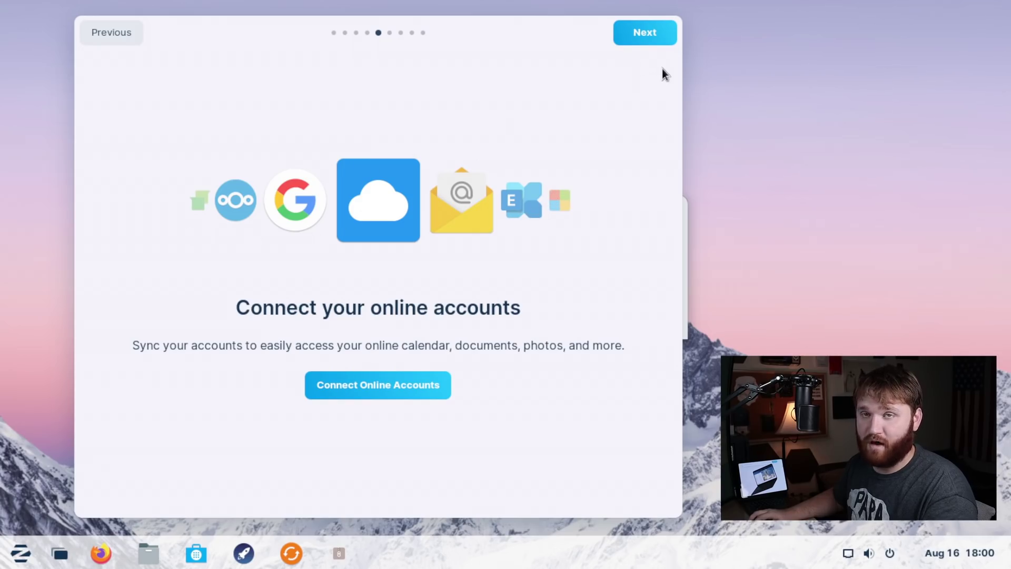
pyautogui.click(662, 34)
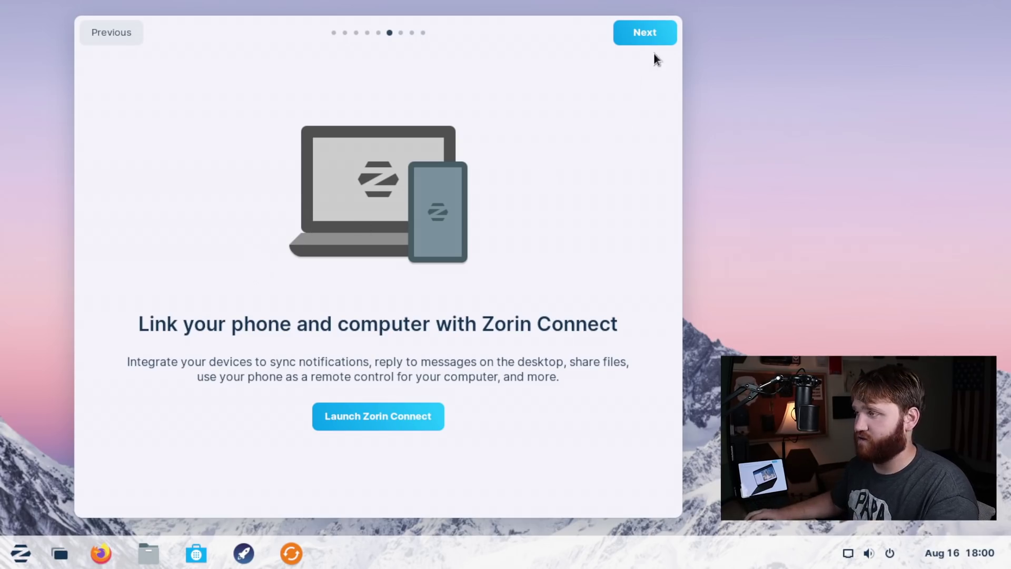
pyautogui.click(660, 38)
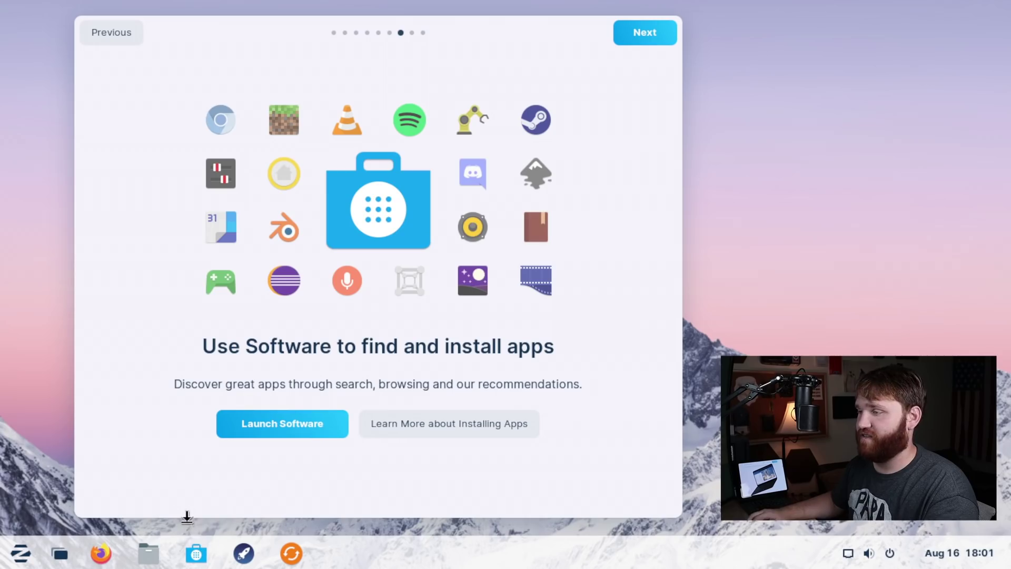
pyautogui.click(659, 29)
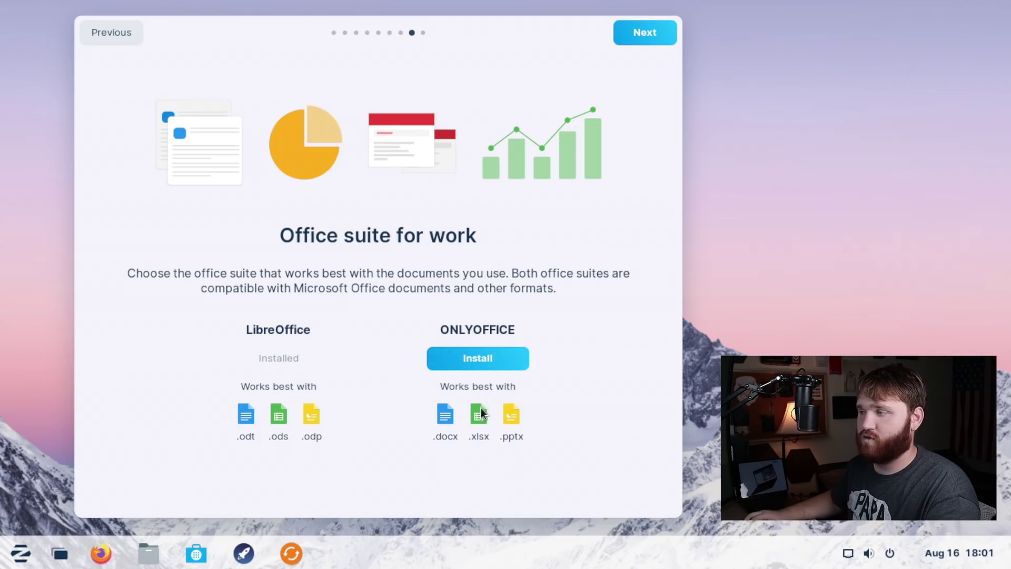
pyautogui.click(646, 37)
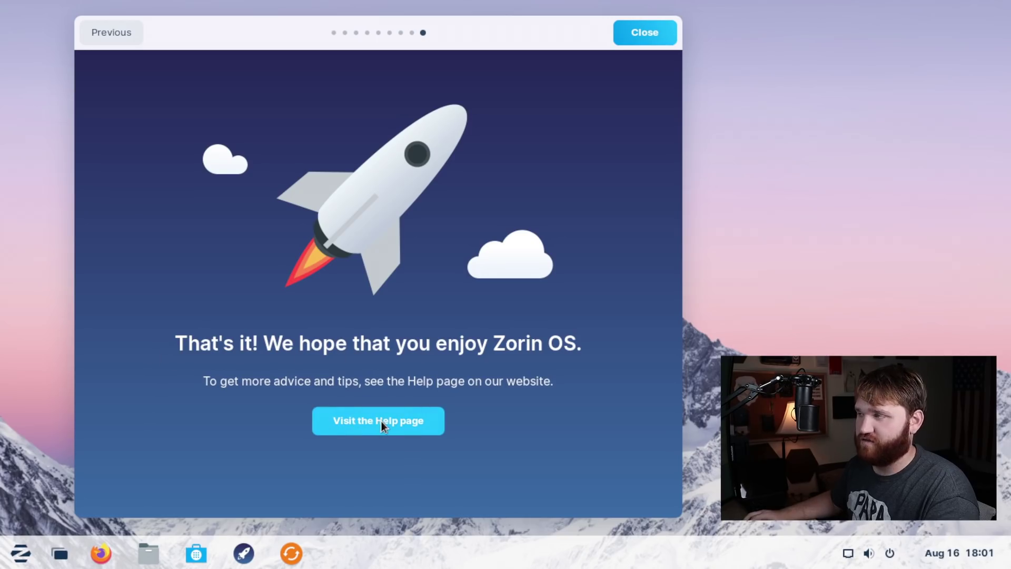
pyautogui.click(639, 31)
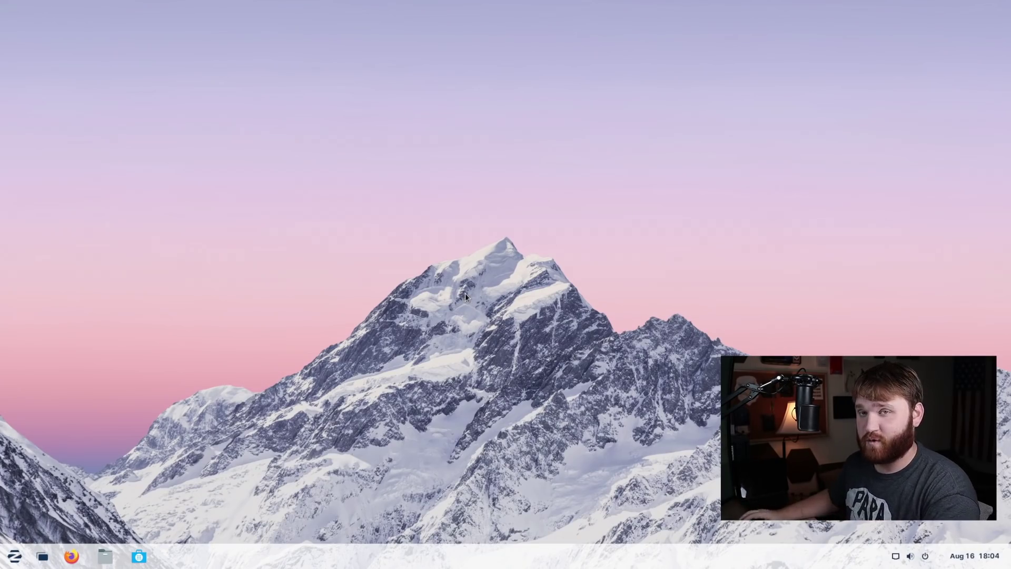
# Open the Home folder in Files, move its window up and left, then close it
pyautogui.click(105, 556)
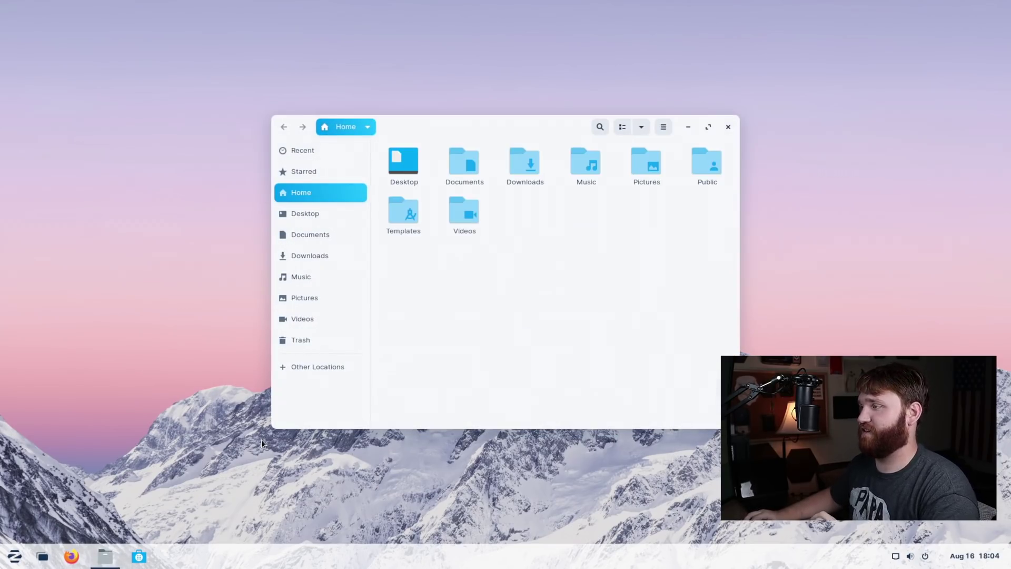
pyautogui.moveTo(447, 124); pyautogui.dragTo(400, 59)
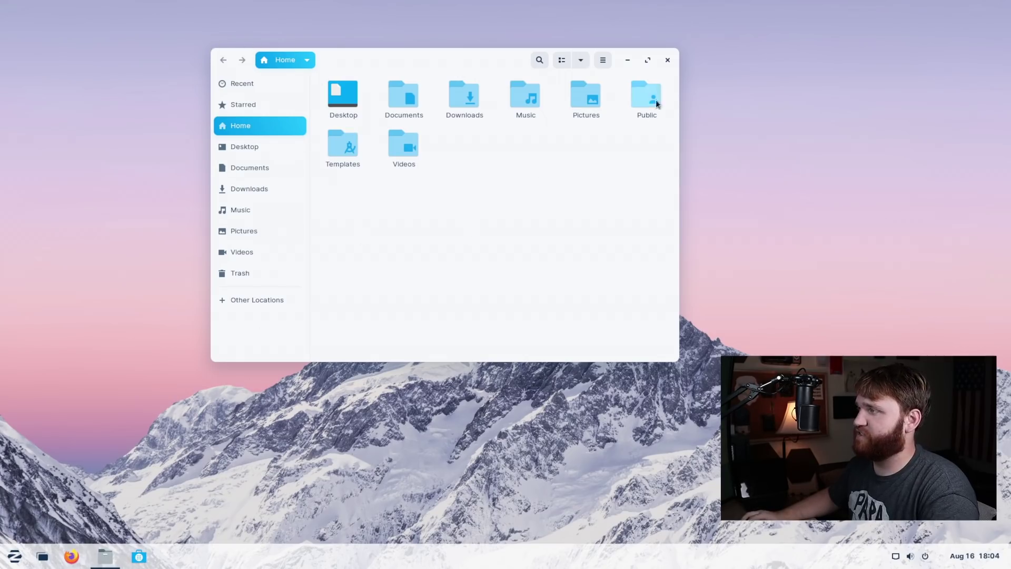
pyautogui.moveTo(466, 59); pyautogui.dragTo(430, 95)
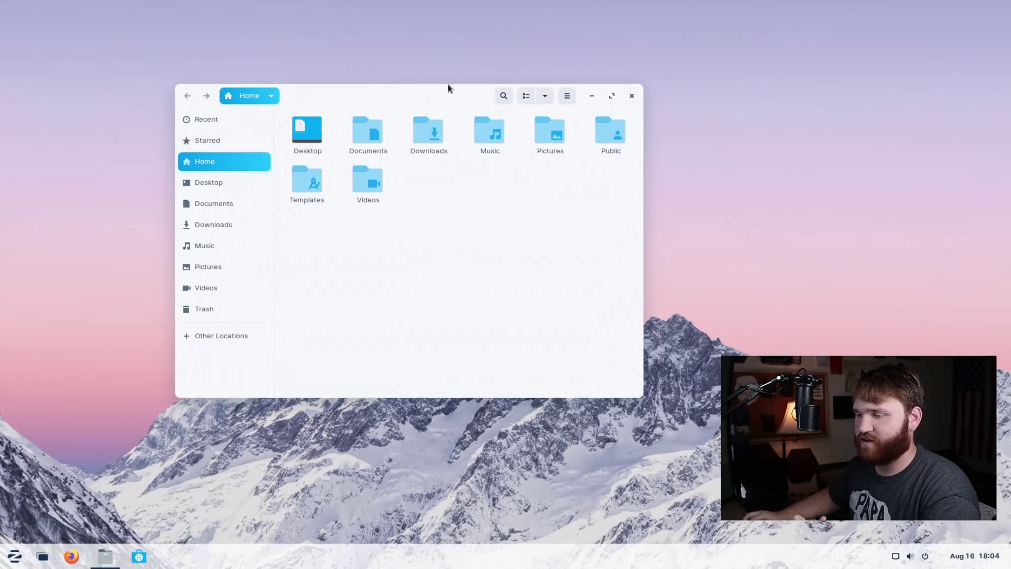
pyautogui.click(630, 97)
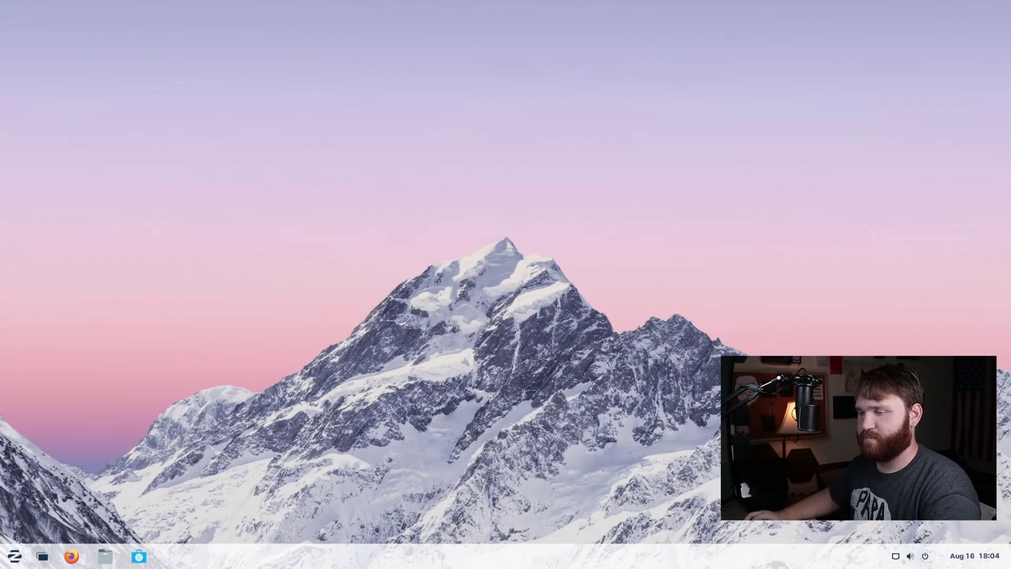
# Launch Zorin Appearance and preview the dark background before returning to the light one
pyautogui.click(17, 556)
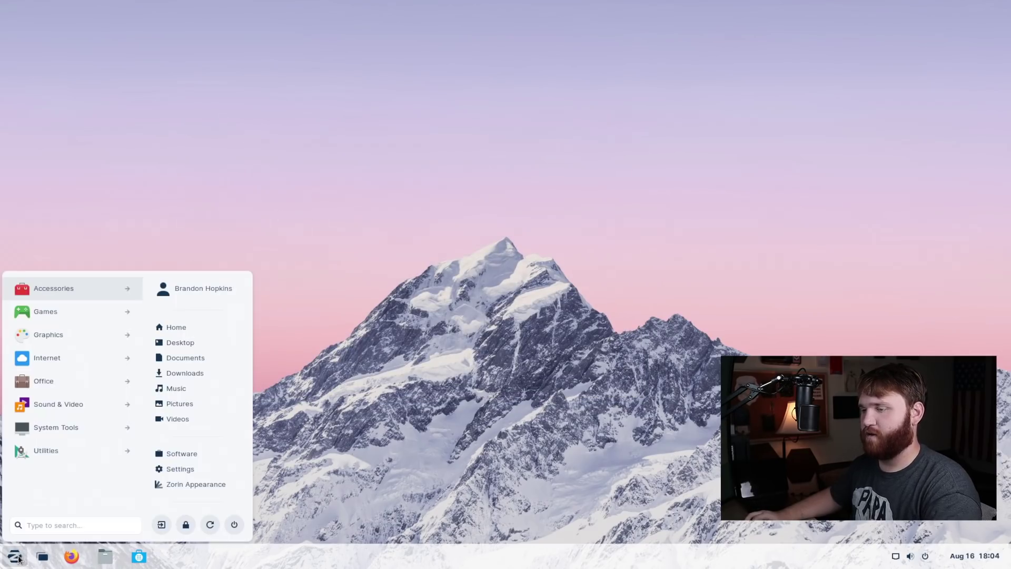
pyautogui.click(176, 485)
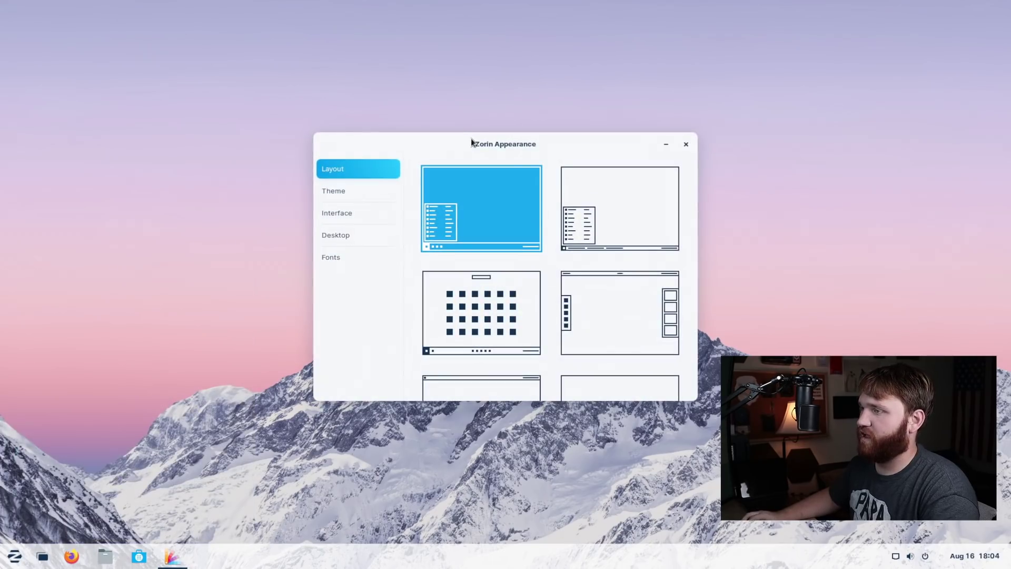
pyautogui.moveTo(471, 141); pyautogui.dragTo(316, 110)
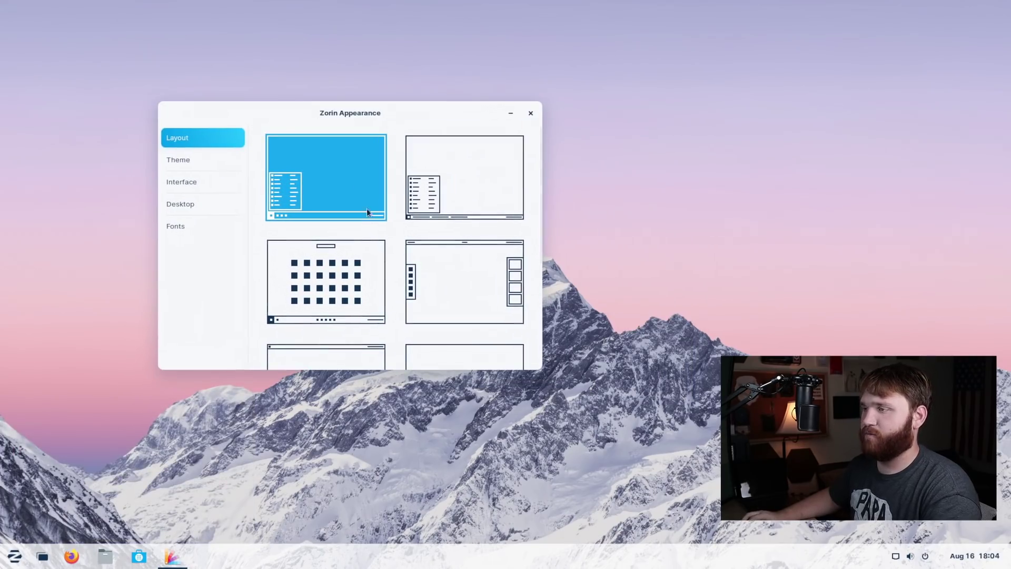
pyautogui.click(203, 160)
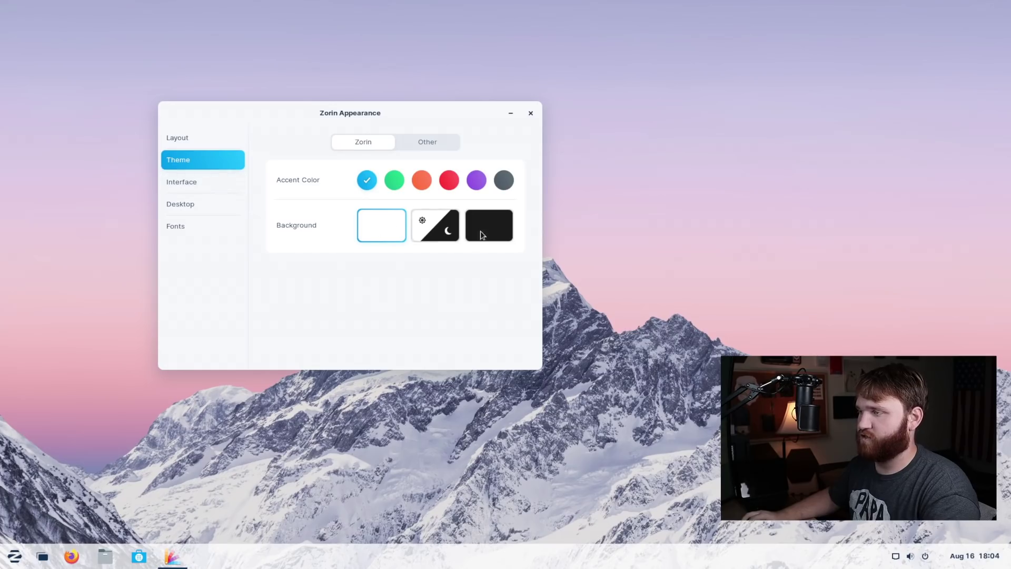
pyautogui.click(489, 231)
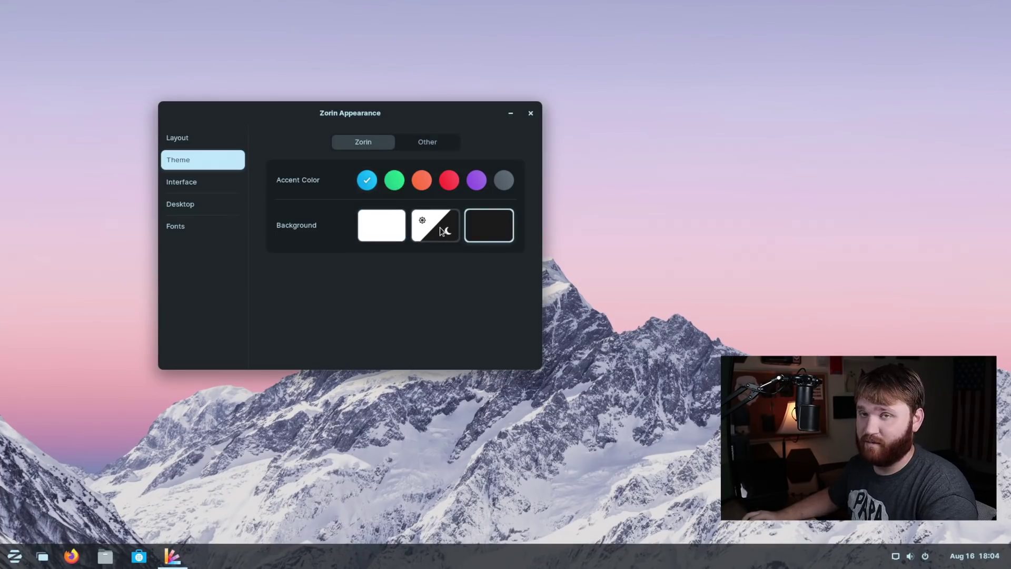
pyautogui.click(387, 225)
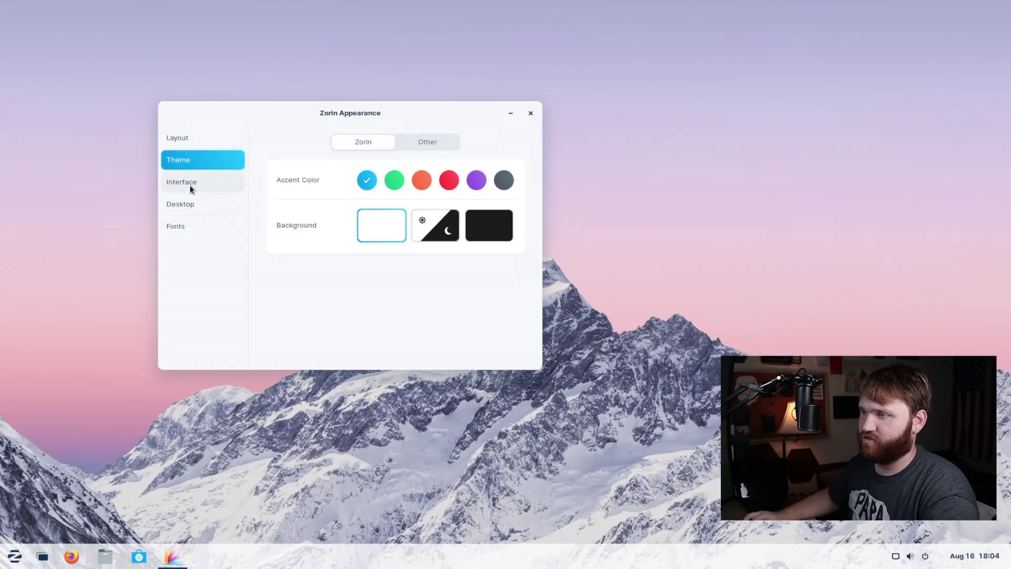
# Apply the centred-taskbar layout with grid menu and check its applications menu
pyautogui.click(190, 185)
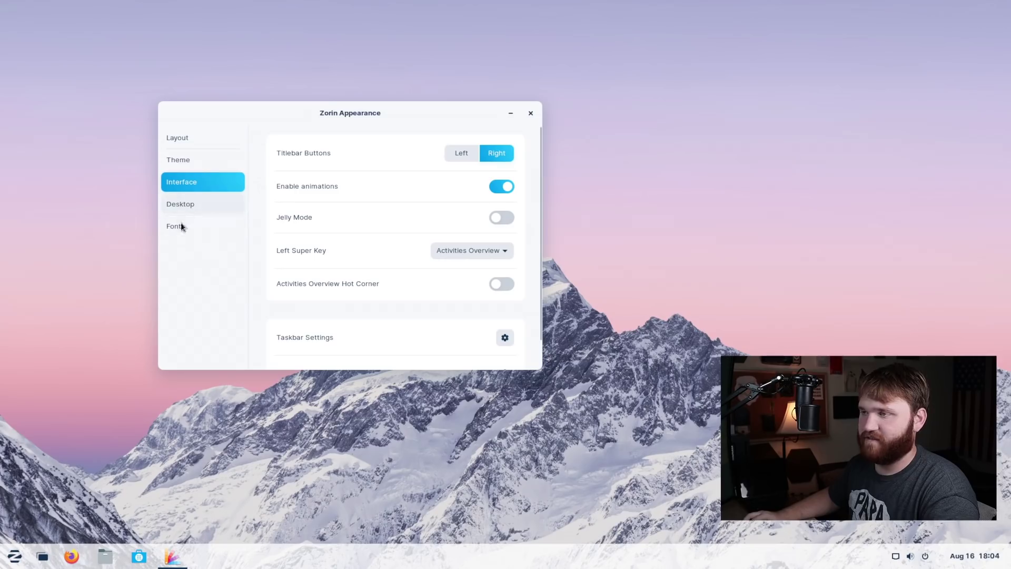
pyautogui.click(192, 143)
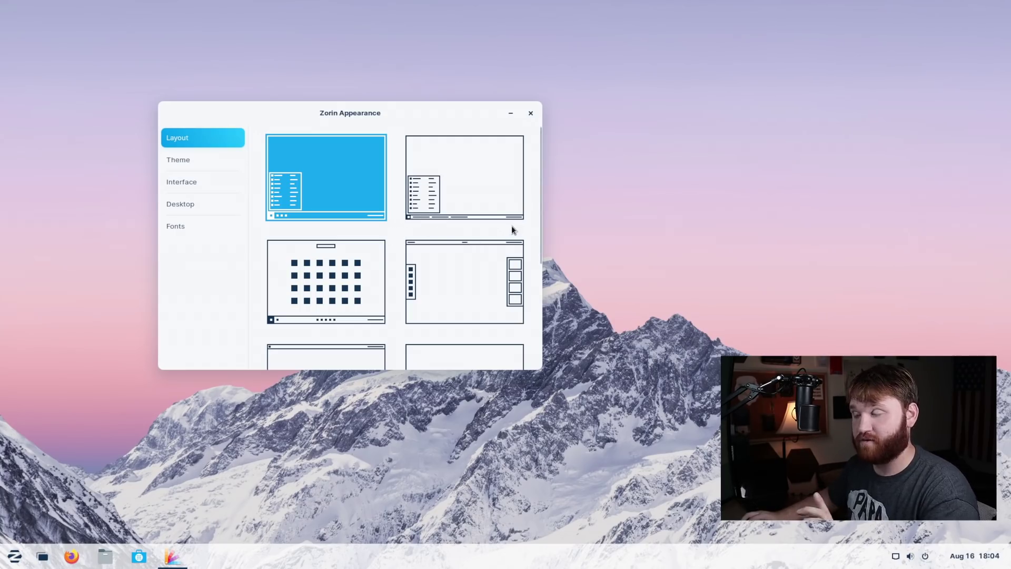
pyautogui.moveTo(537, 188); pyautogui.dragTo(538, 301)
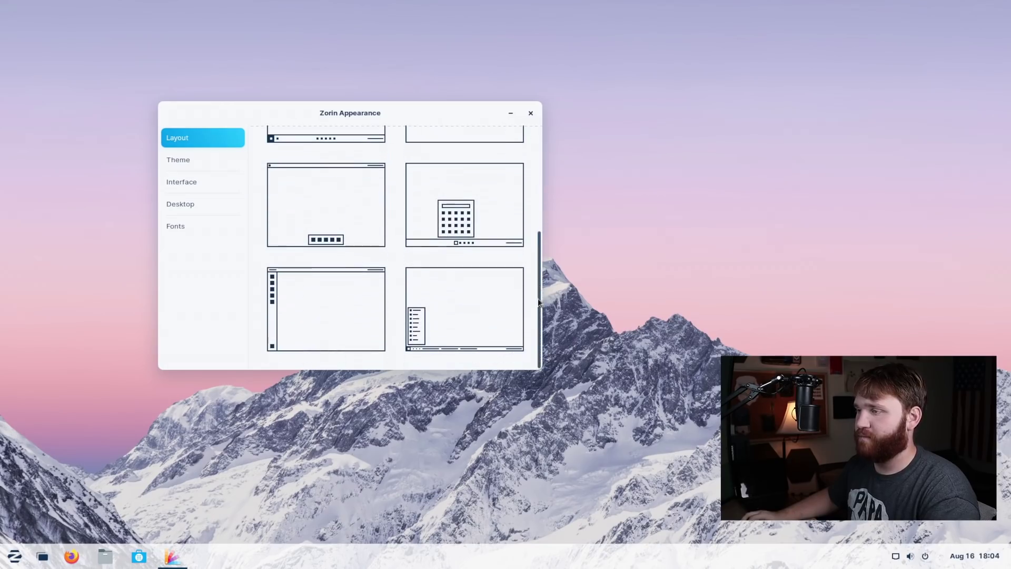
pyautogui.scroll(1, 332, 252)
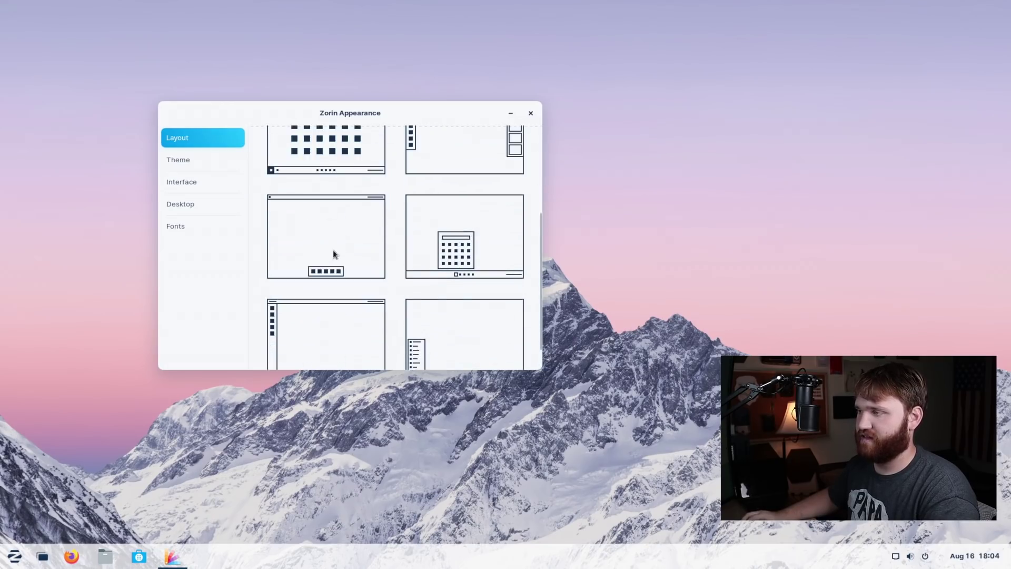
pyautogui.scroll(-1, 333, 250)
pyautogui.click(458, 211)
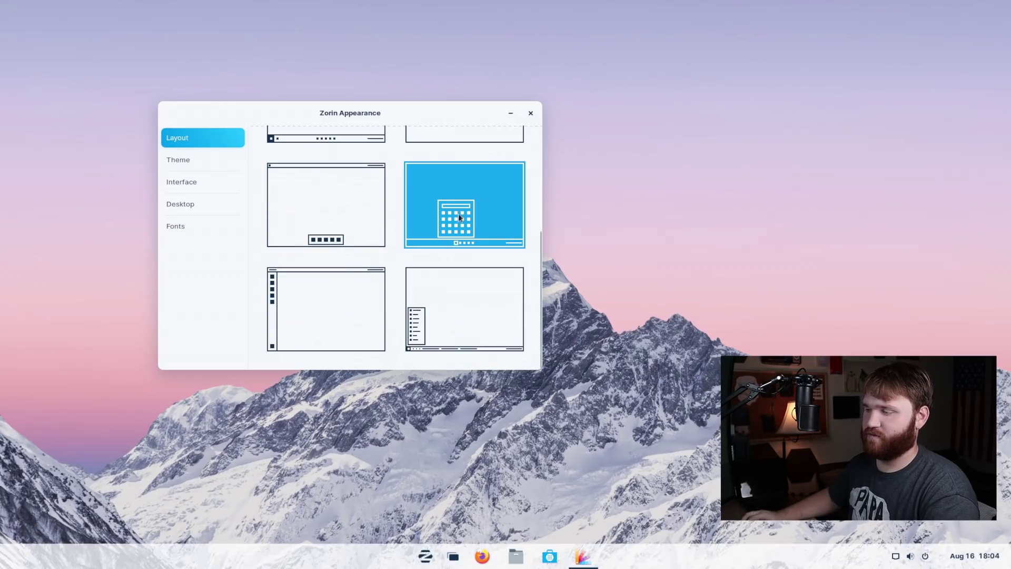
pyautogui.click(426, 560)
pyautogui.click(426, 560)
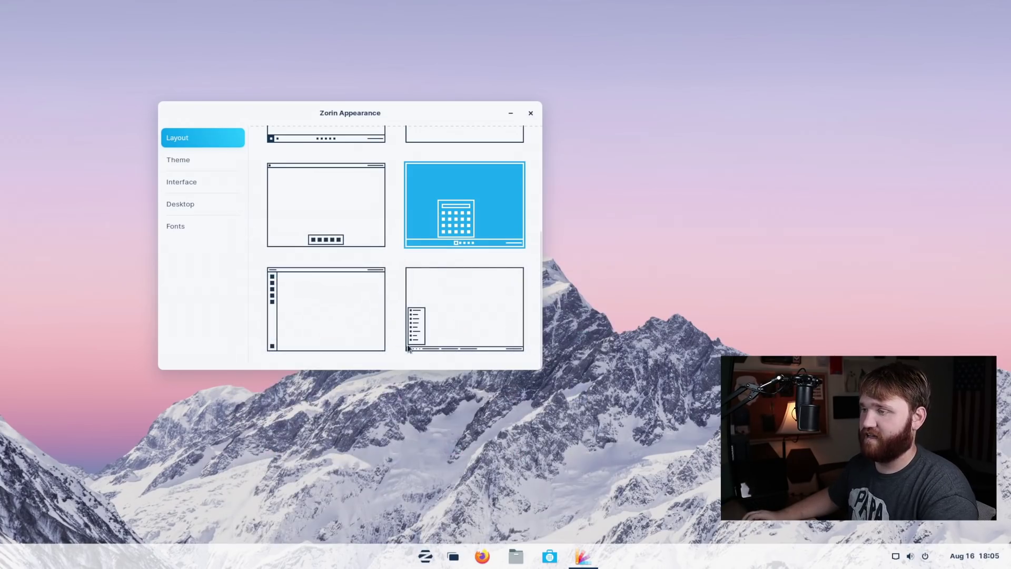
# Try the top bar and floating dock layout, then restore the full bottom taskbar and close Appearance
pyautogui.click(347, 217)
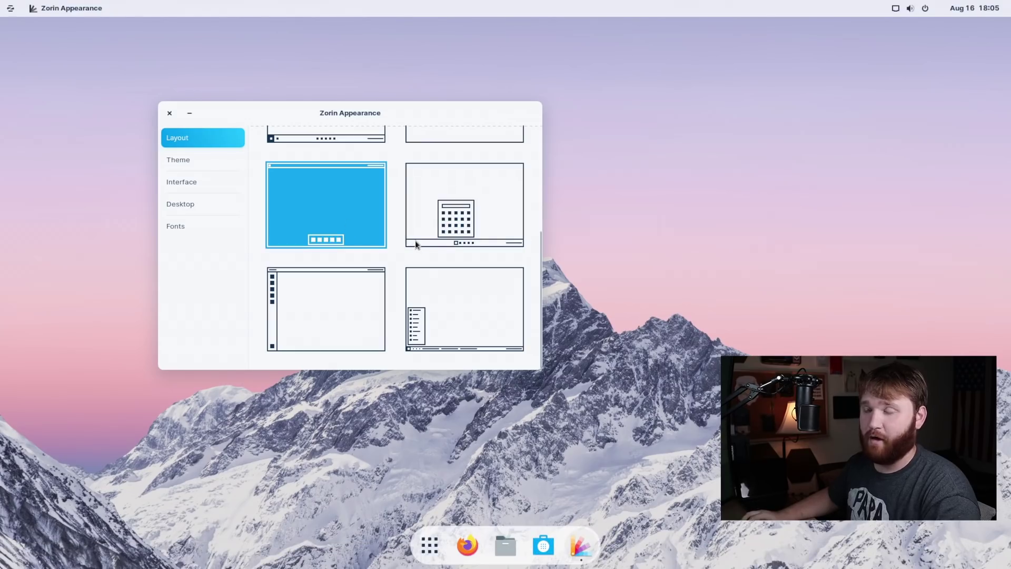
pyautogui.scroll(5, 412, 236)
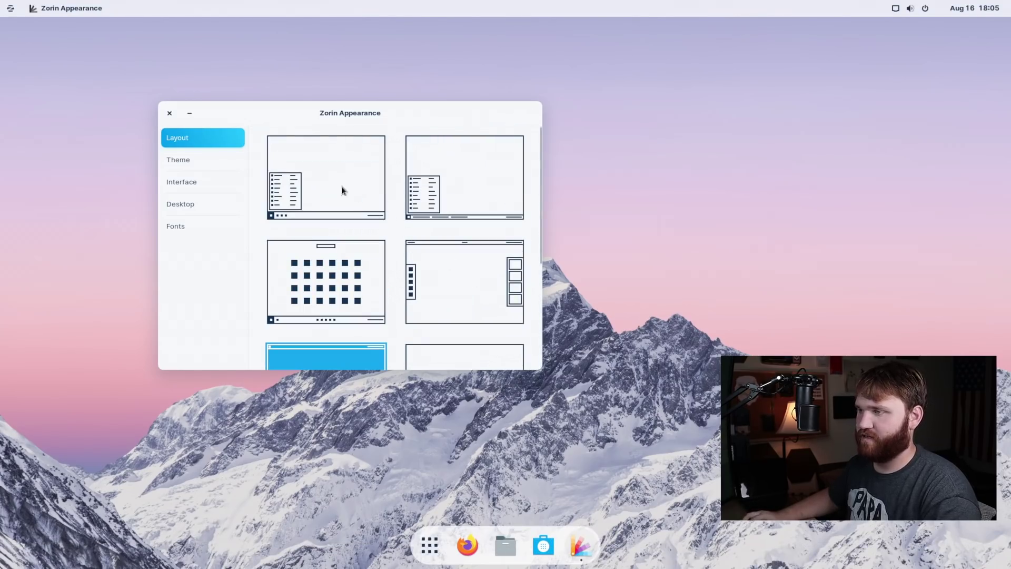
pyautogui.click(308, 174)
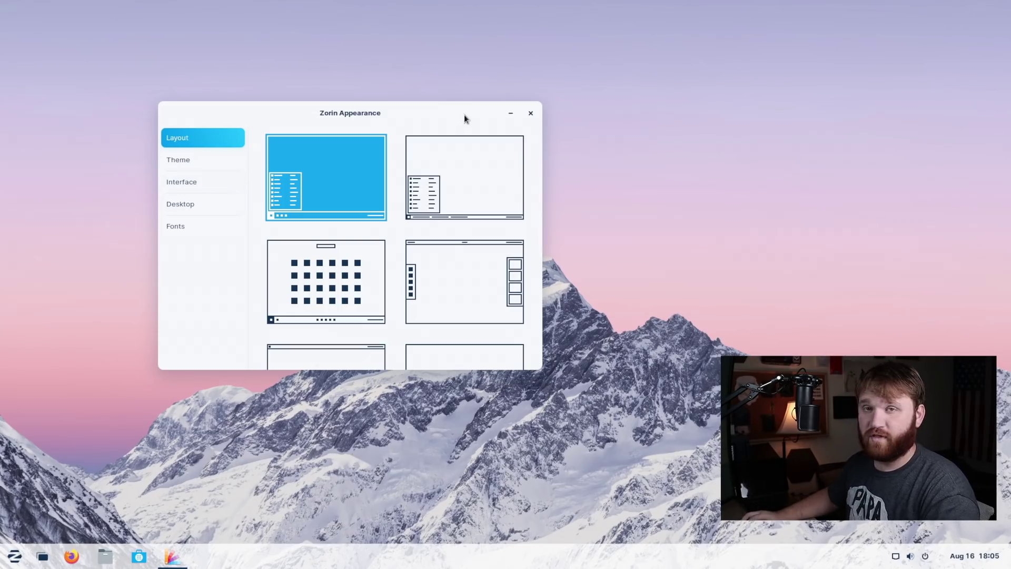
pyautogui.click(530, 113)
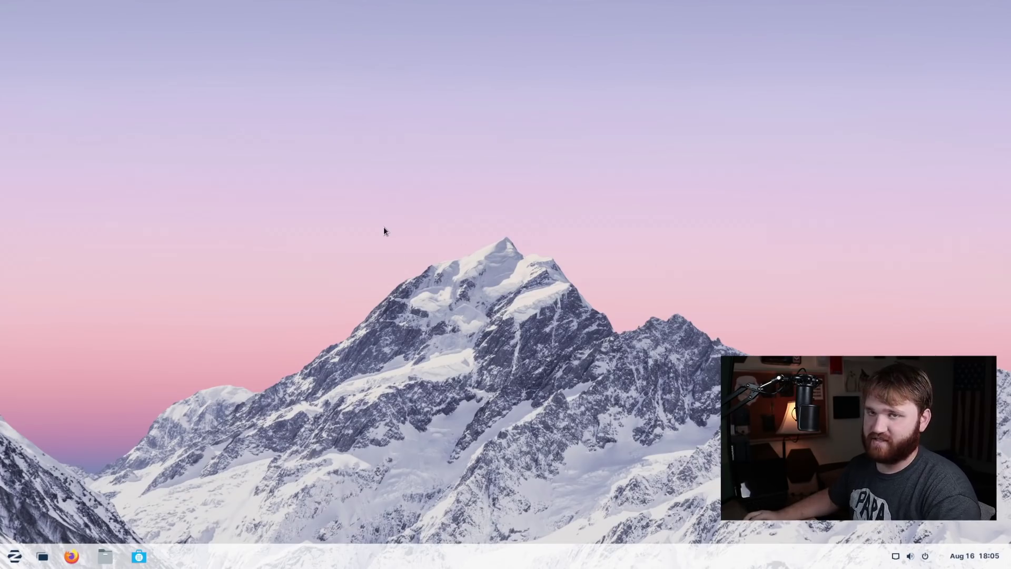
pyautogui.rightClick(227, 280)
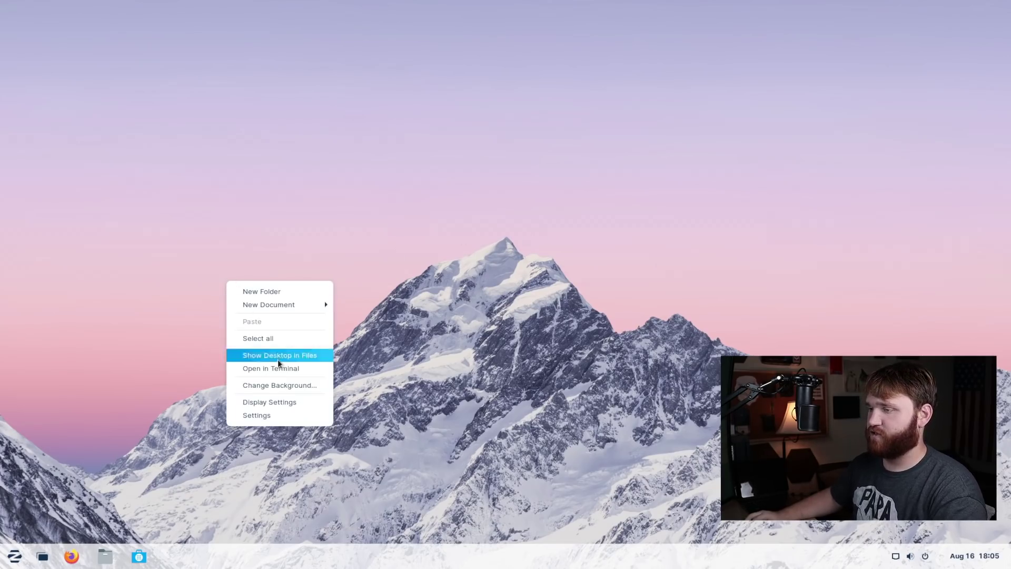
pyautogui.click(287, 385)
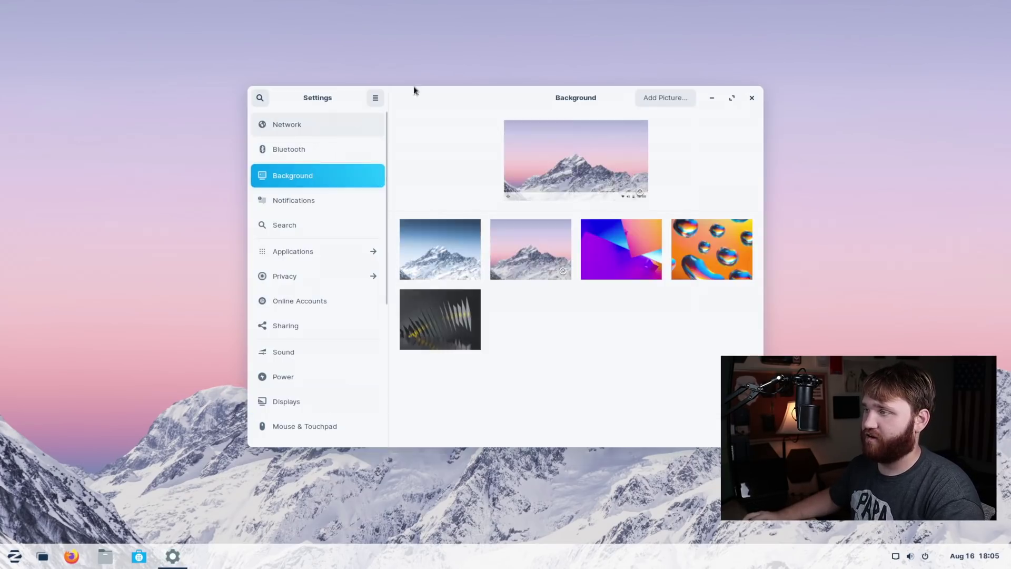
pyautogui.moveTo(444, 88); pyautogui.dragTo(294, 73)
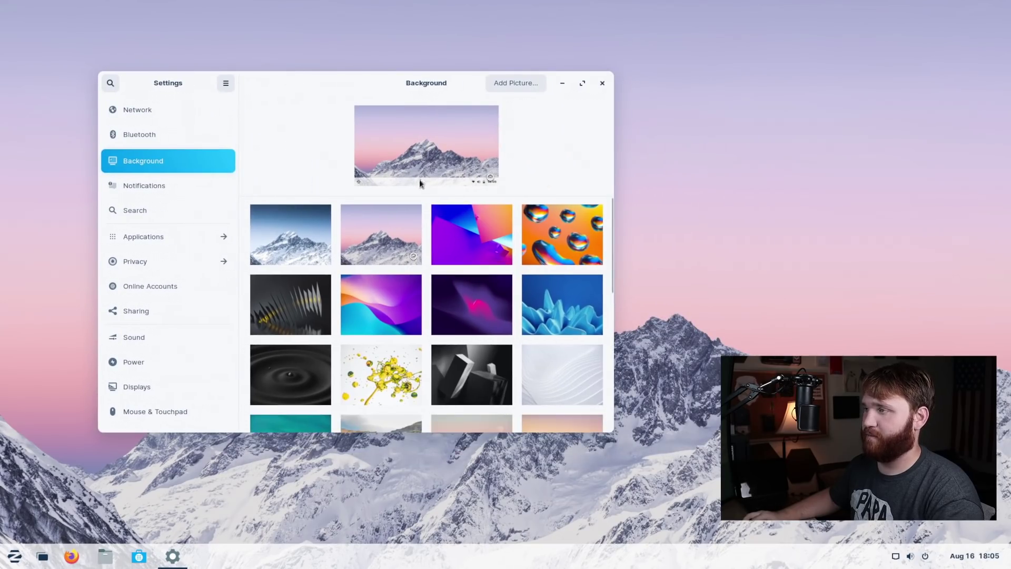
pyautogui.moveTo(454, 80); pyautogui.dragTo(409, 433)
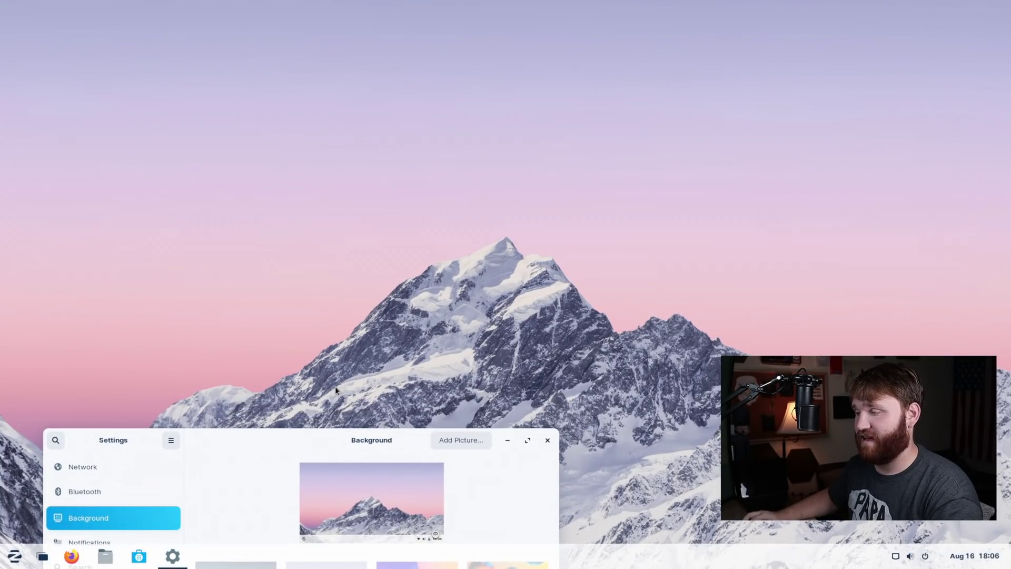
pyautogui.moveTo(296, 440); pyautogui.dragTo(294, 83)
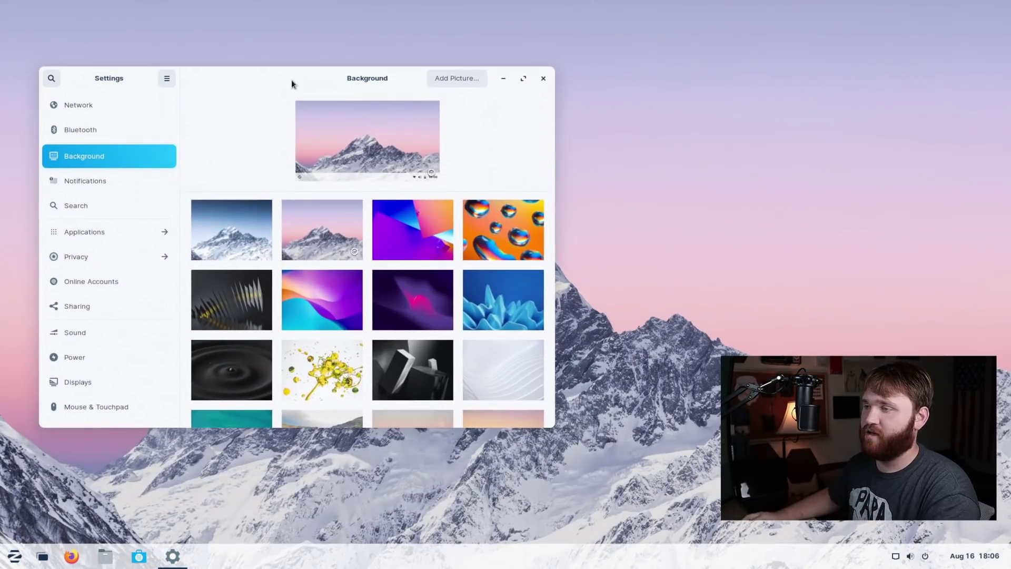
pyautogui.click(238, 229)
pyautogui.moveTo(402, 78); pyautogui.dragTo(442, 72)
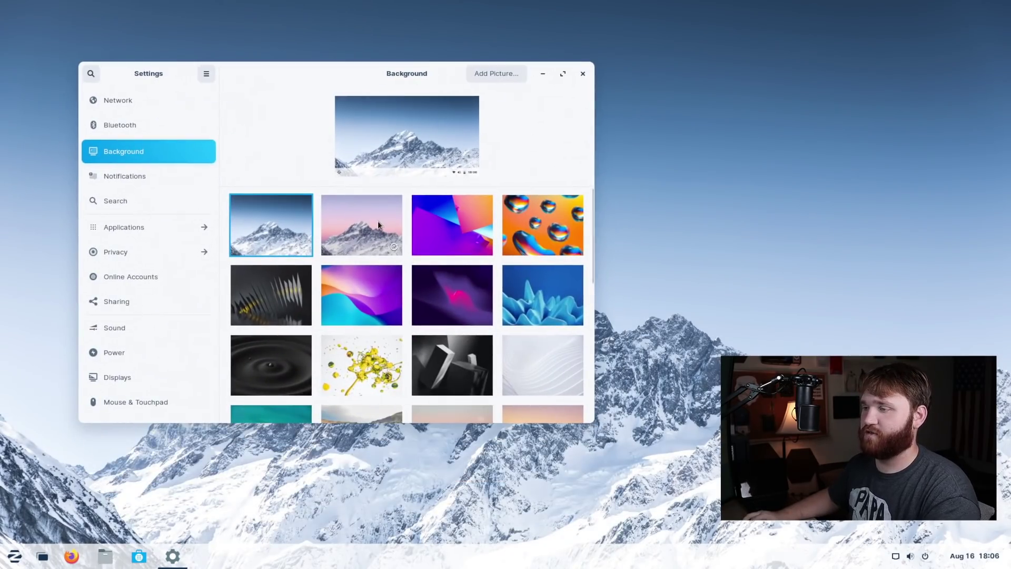
pyautogui.click(381, 235)
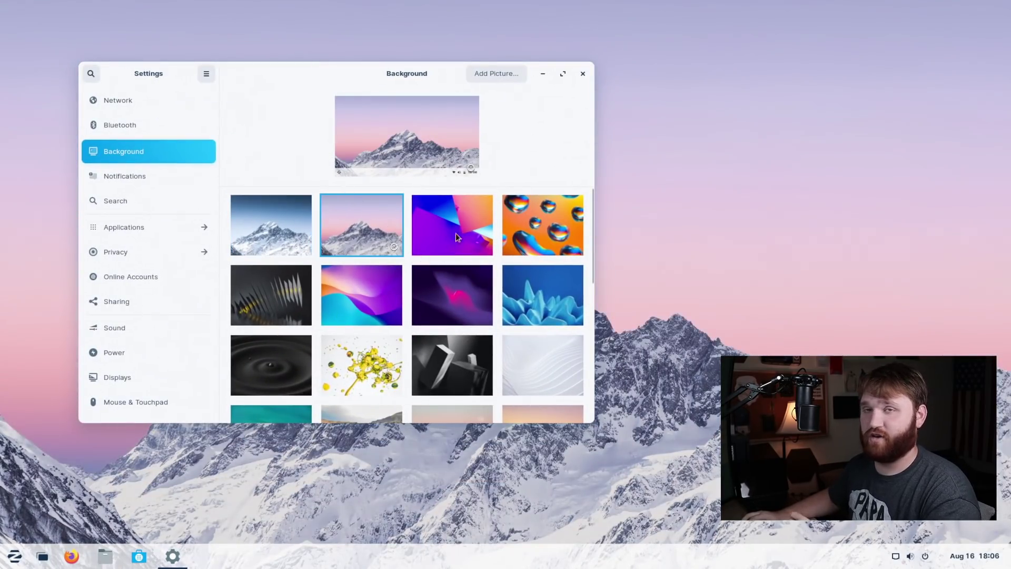
pyautogui.click(583, 74)
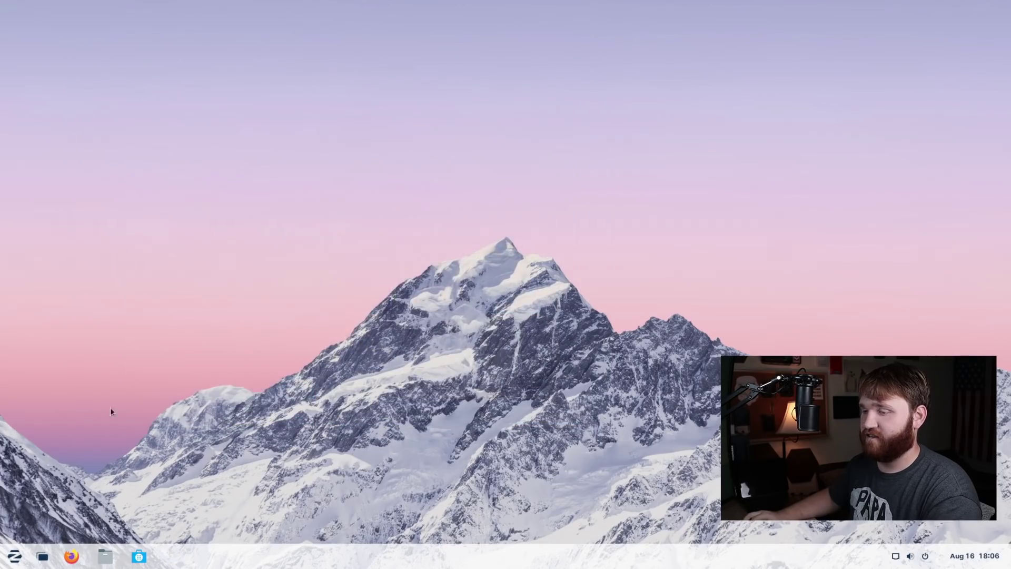
# Lock the session from the Zorin menu and unlock it with the account password
pyautogui.click(20, 553)
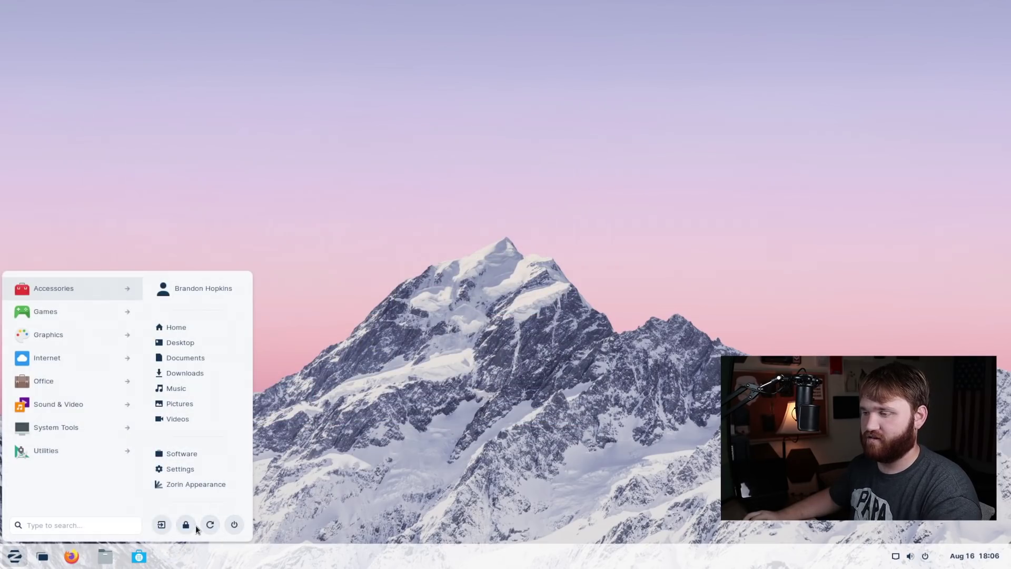
pyautogui.click(182, 524)
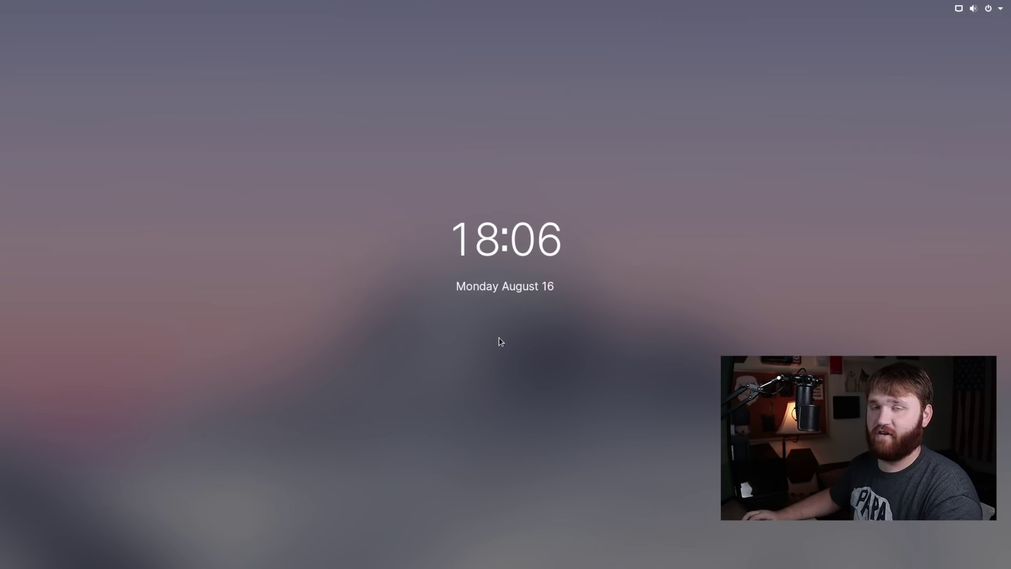
pyautogui.write('*********')
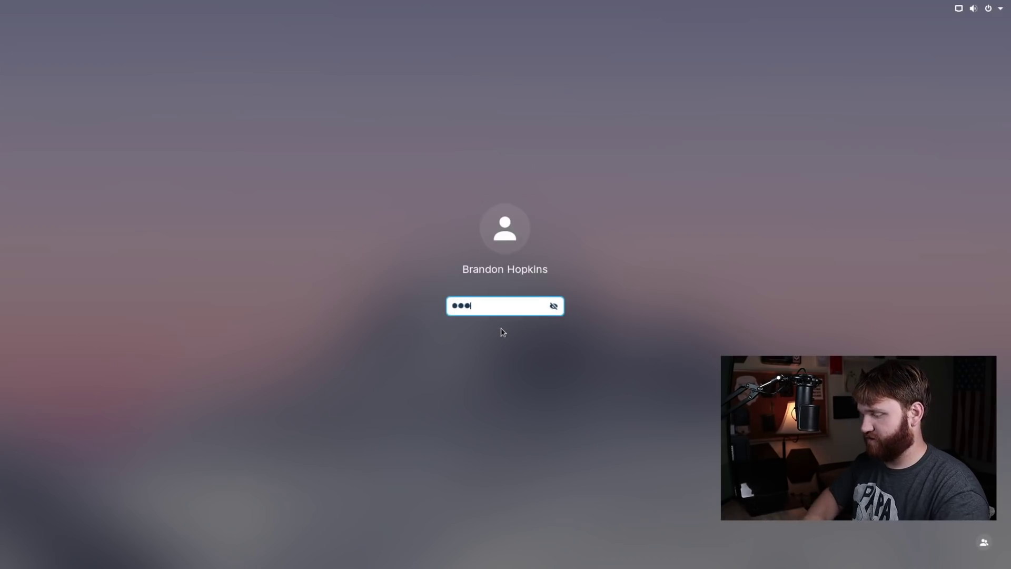
pyautogui.press('Return')
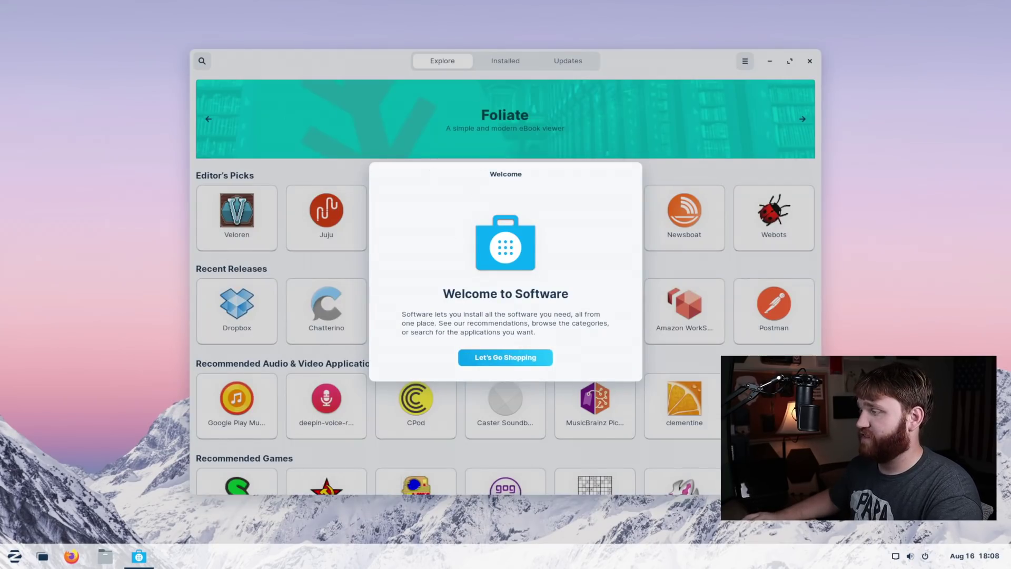
# Dismiss the welcome, search for krita, and check that installed Krita comes from Flathub
pyautogui.click(480, 360)
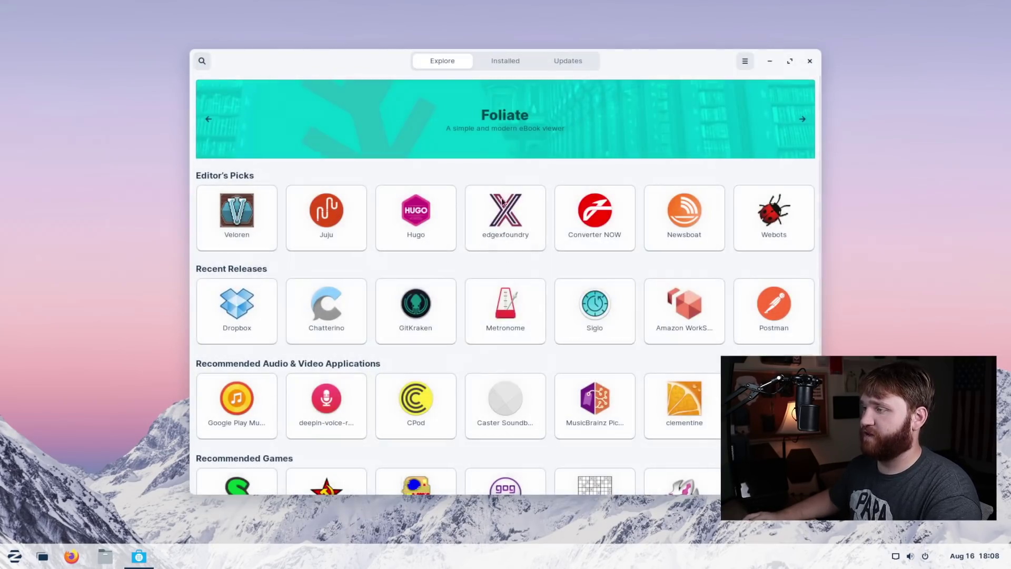
pyautogui.moveTo(383, 64); pyautogui.dragTo(257, 54)
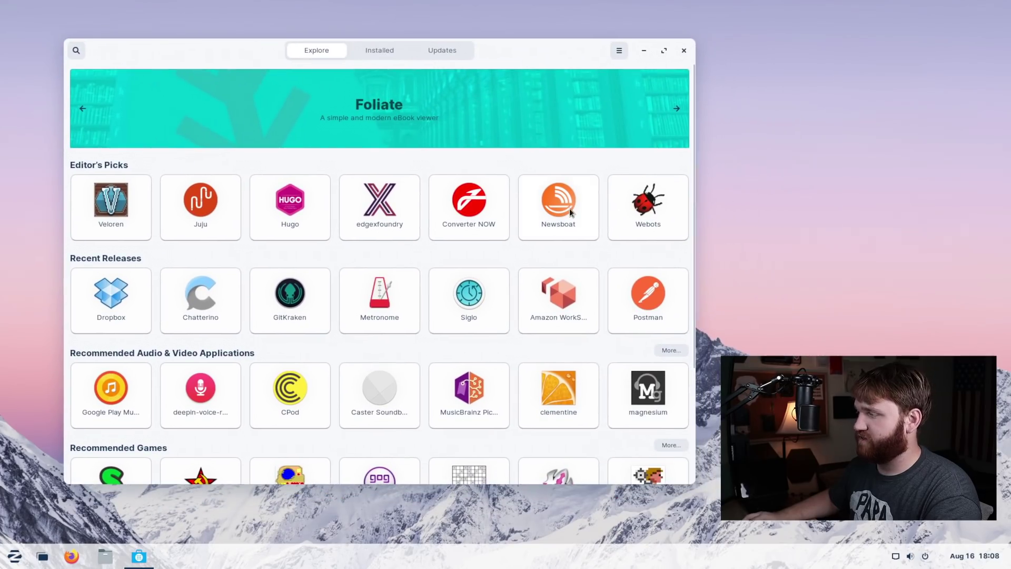
pyautogui.click(76, 51)
pyautogui.write('k')
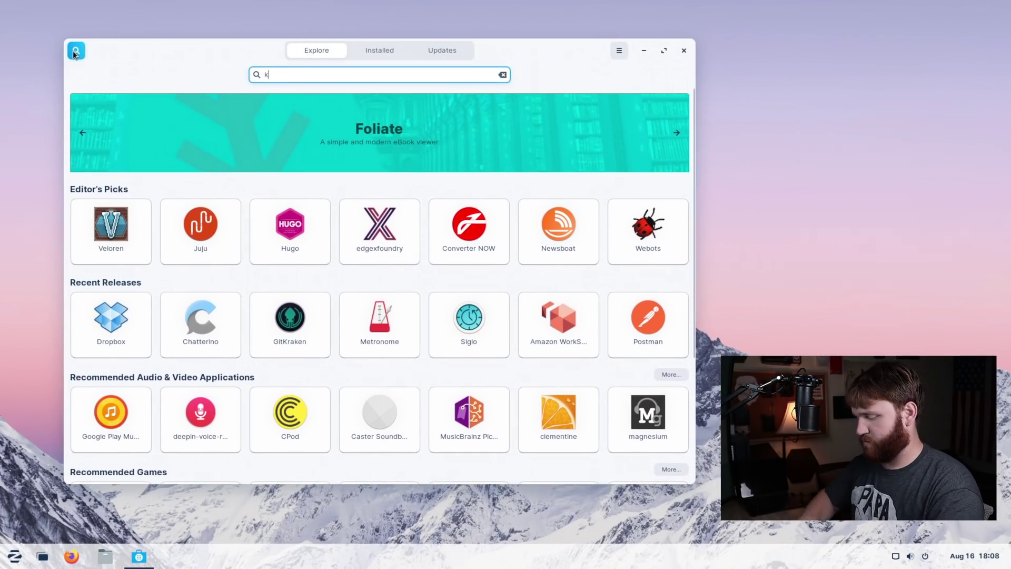
pyautogui.write('rita')
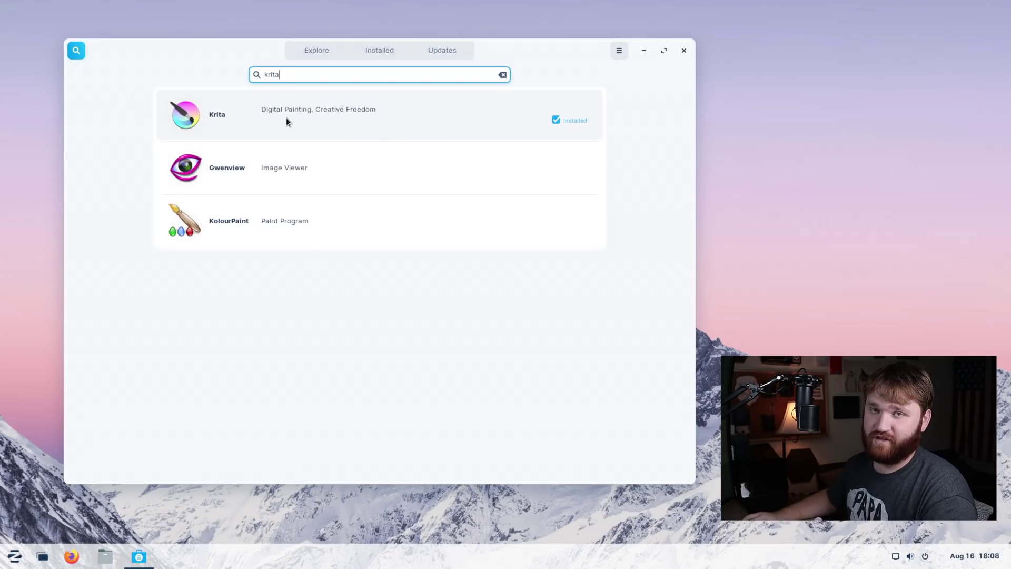
pyautogui.click(238, 110)
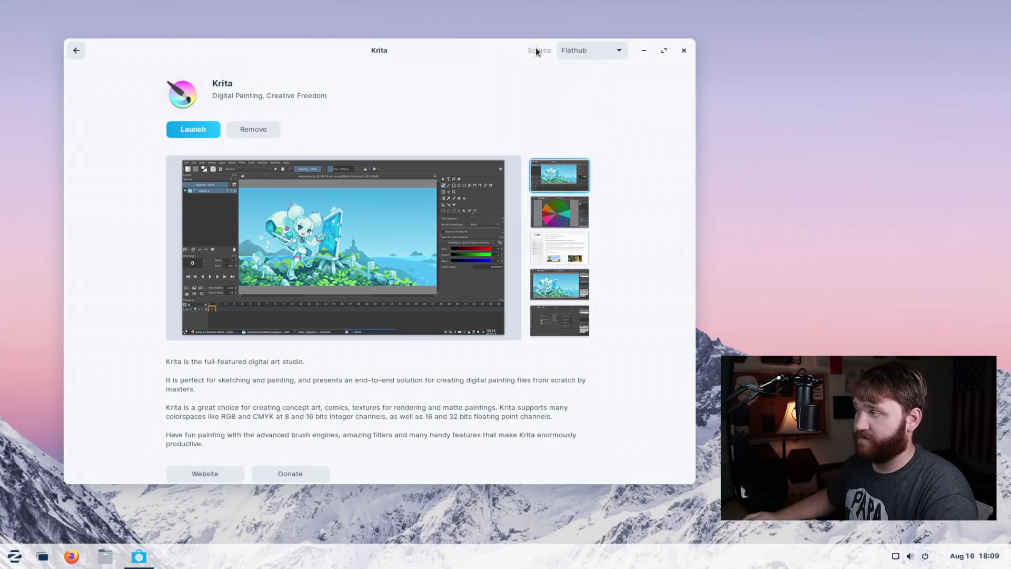
pyautogui.click(595, 55)
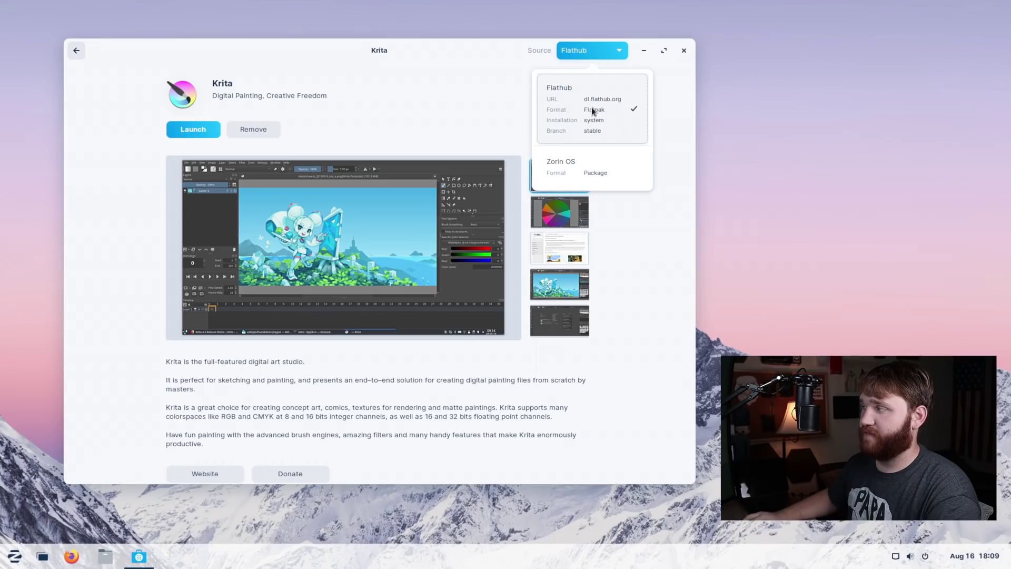
pyautogui.click(314, 94)
# Search for gimp, check GIMP's available sources, then close Software and launch Firefox
pyautogui.click(76, 50)
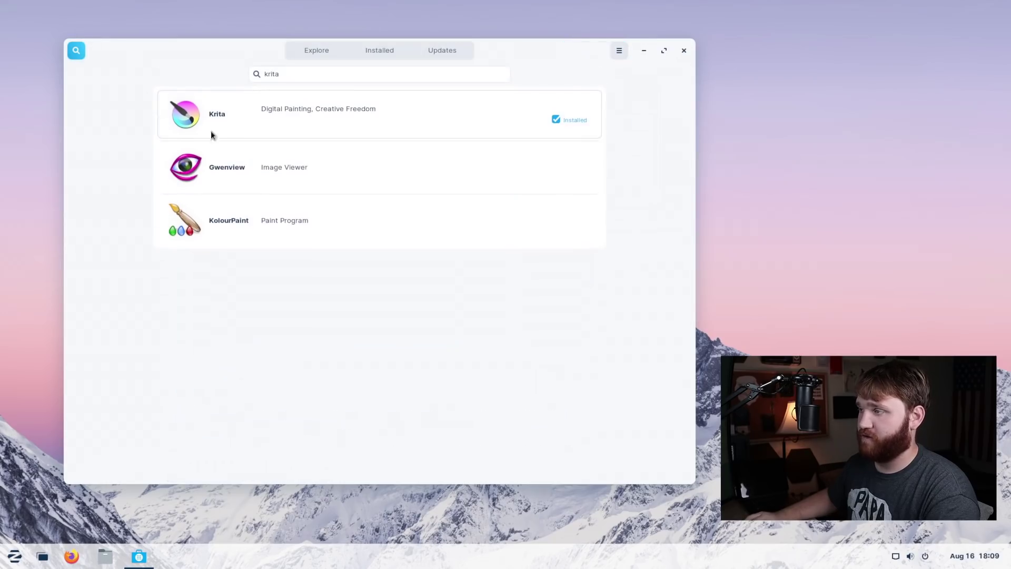
pyautogui.write('gimp')
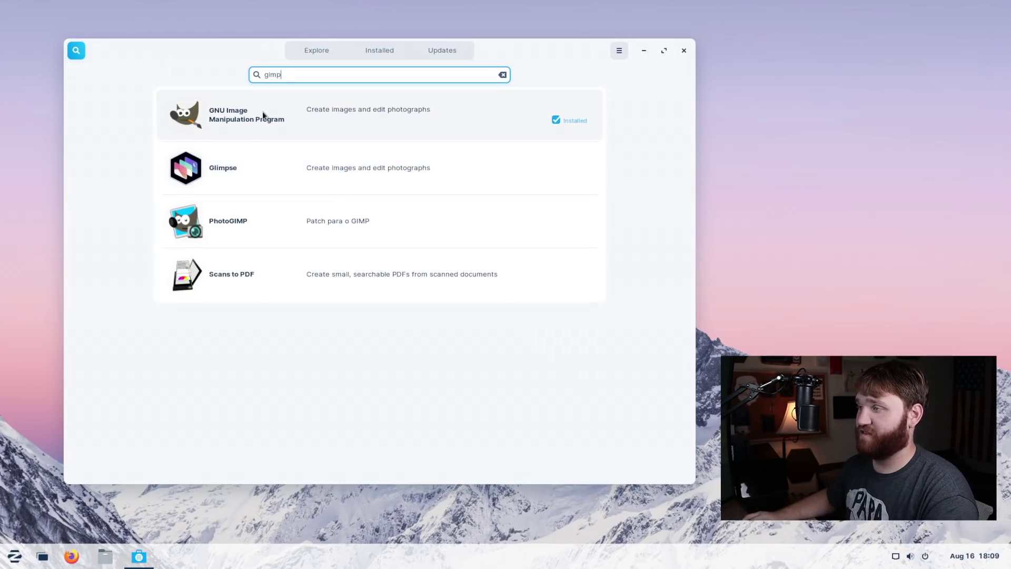
pyautogui.click(262, 112)
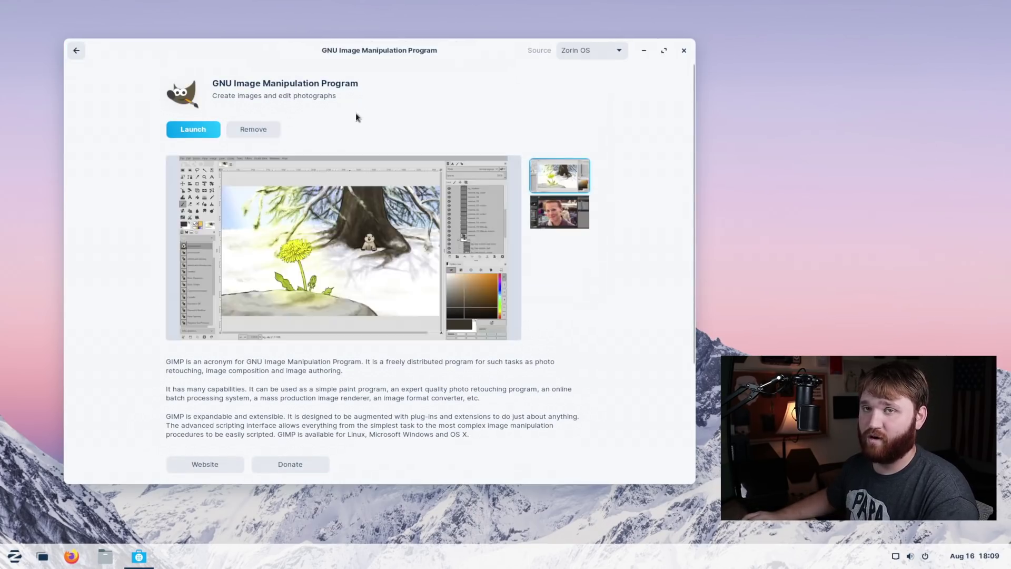
pyautogui.click(591, 53)
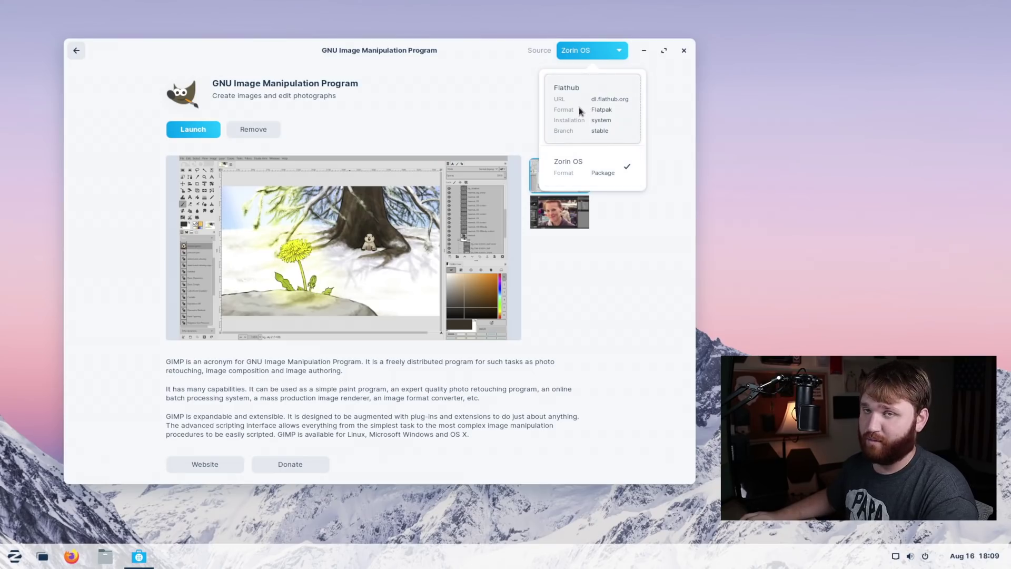
pyautogui.click(402, 71)
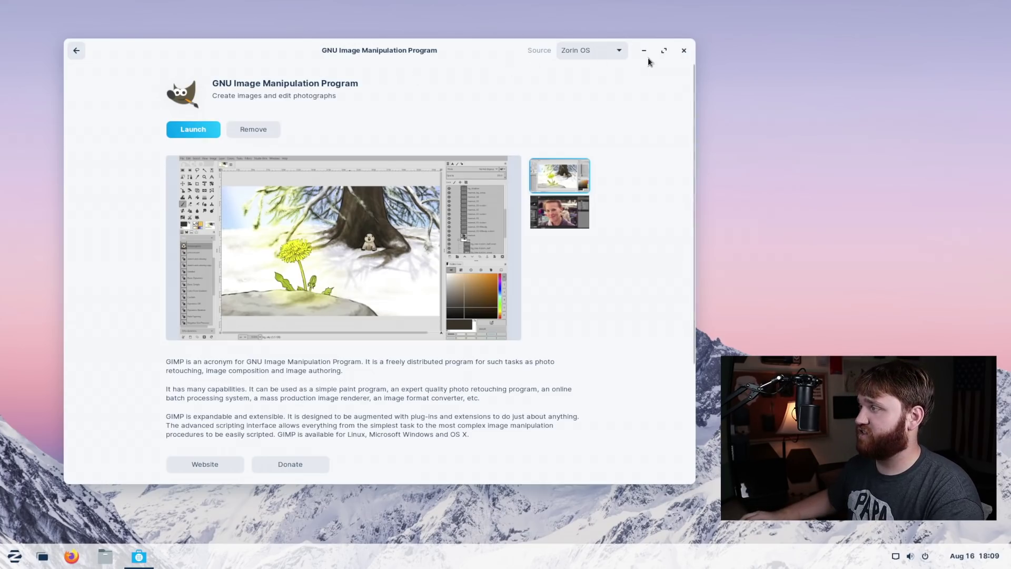
pyautogui.click(684, 50)
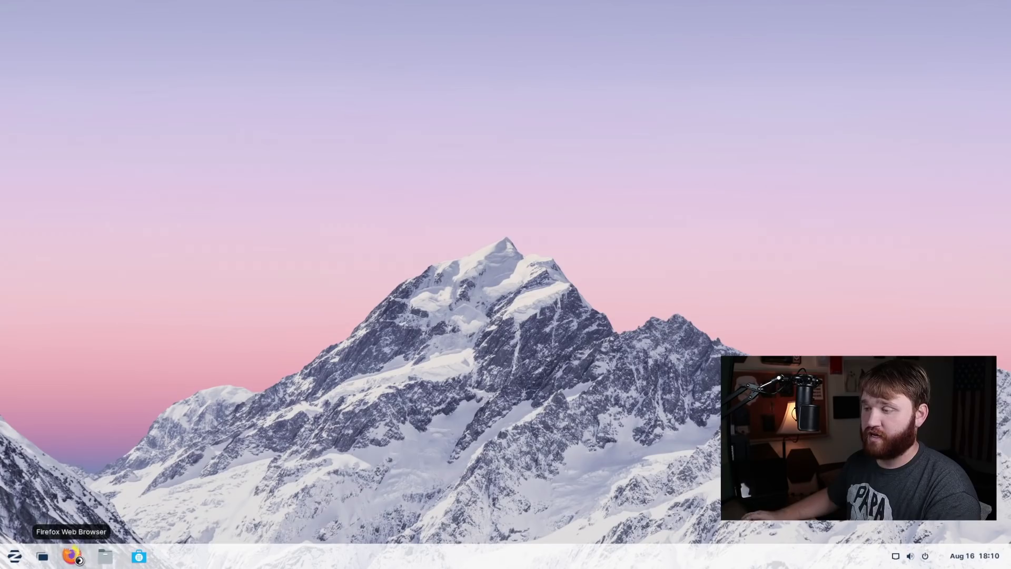
pyautogui.click(72, 556)
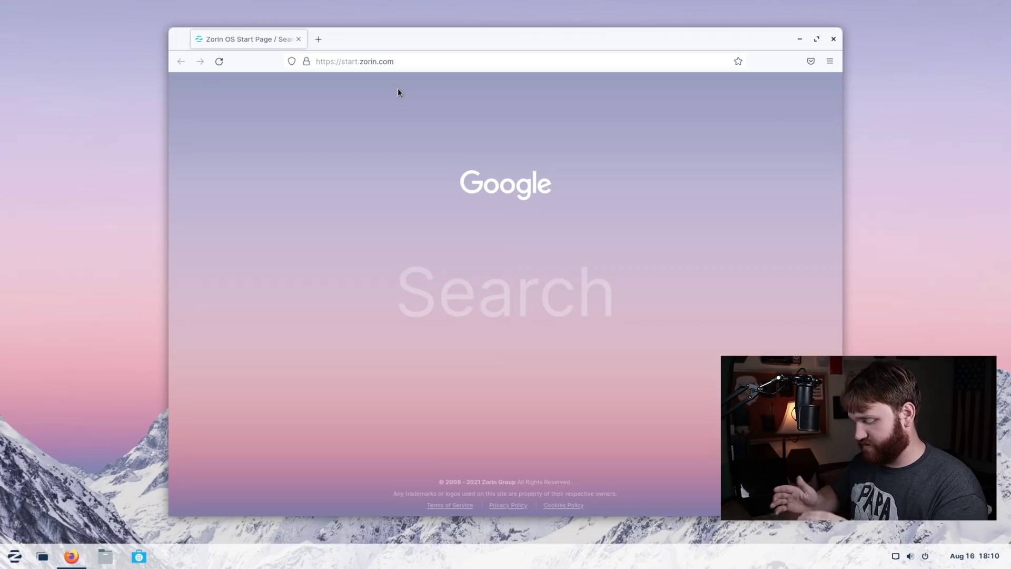
# Search for zoom, save ZoomInstaller.exe from Zoom's download page, and show it in Downloads
pyautogui.write('zoom')
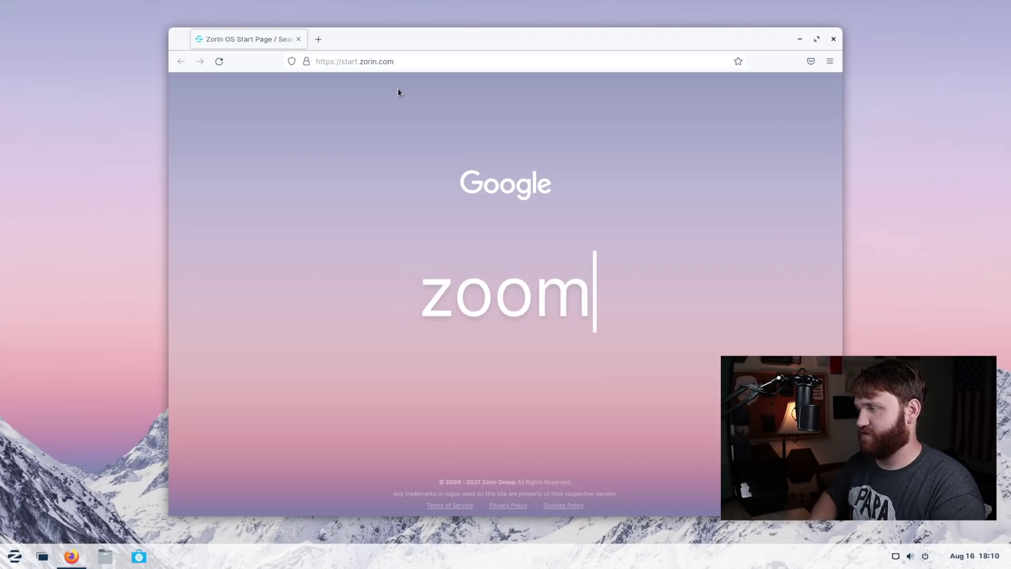
pyautogui.press('Return')
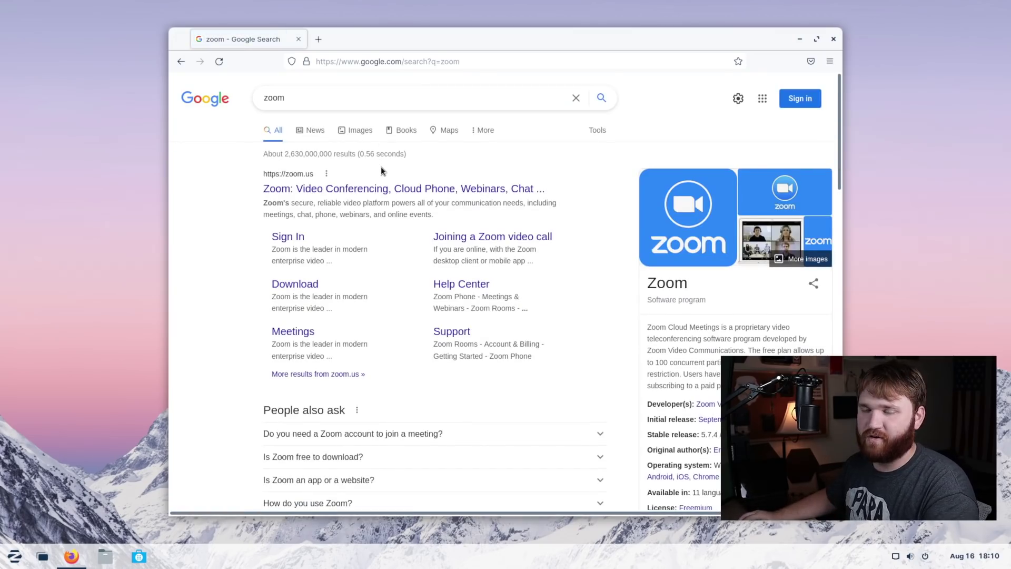
pyautogui.click(295, 285)
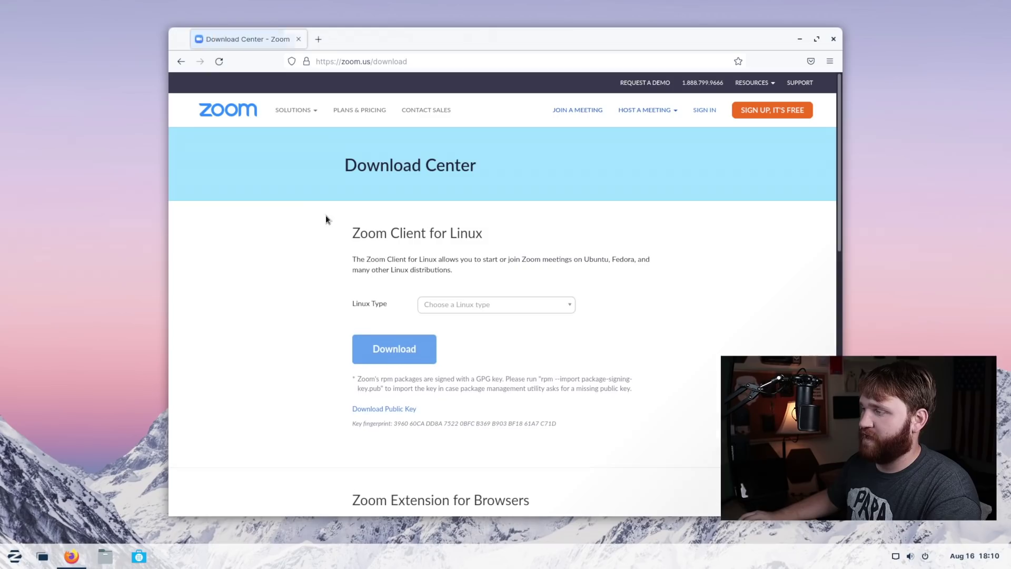
pyautogui.click(470, 306)
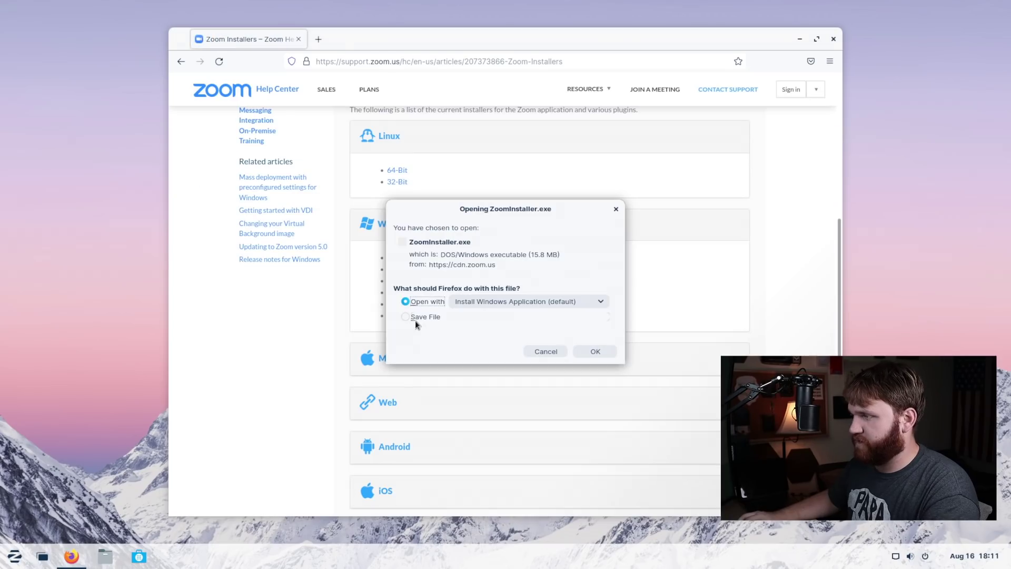
pyautogui.click(415, 318)
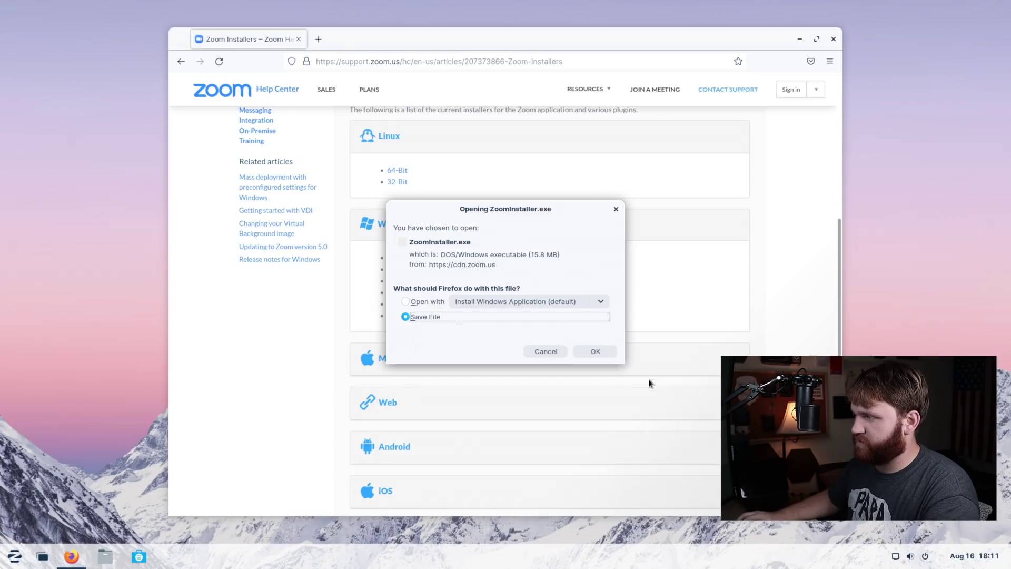
pyautogui.click(598, 350)
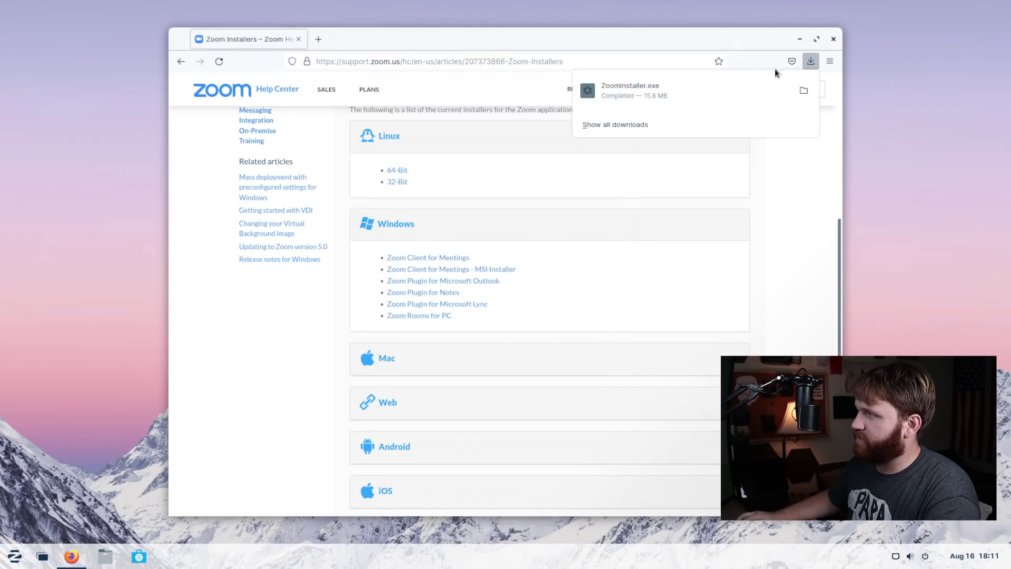
pyautogui.click(804, 91)
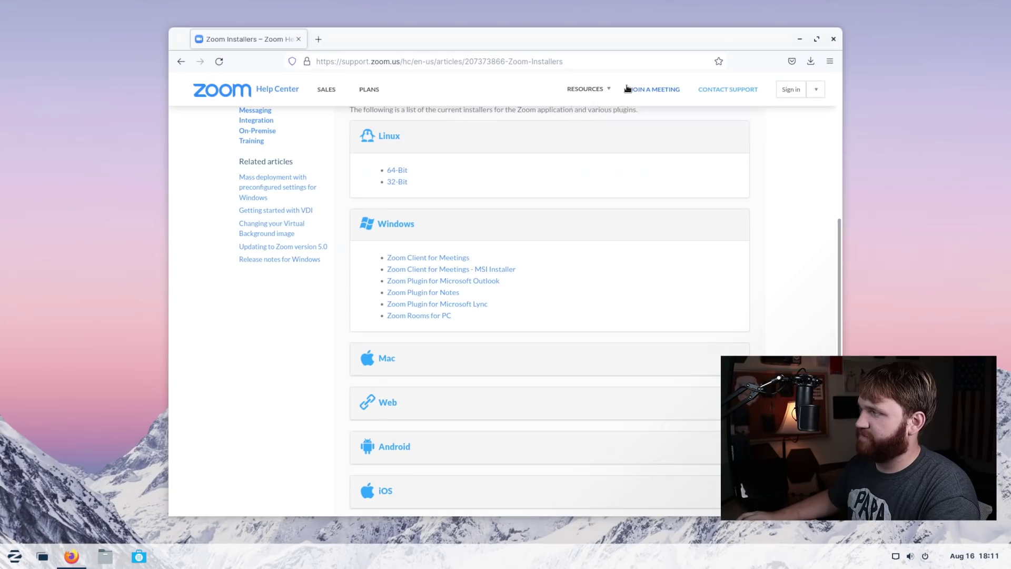
pyautogui.click(832, 39)
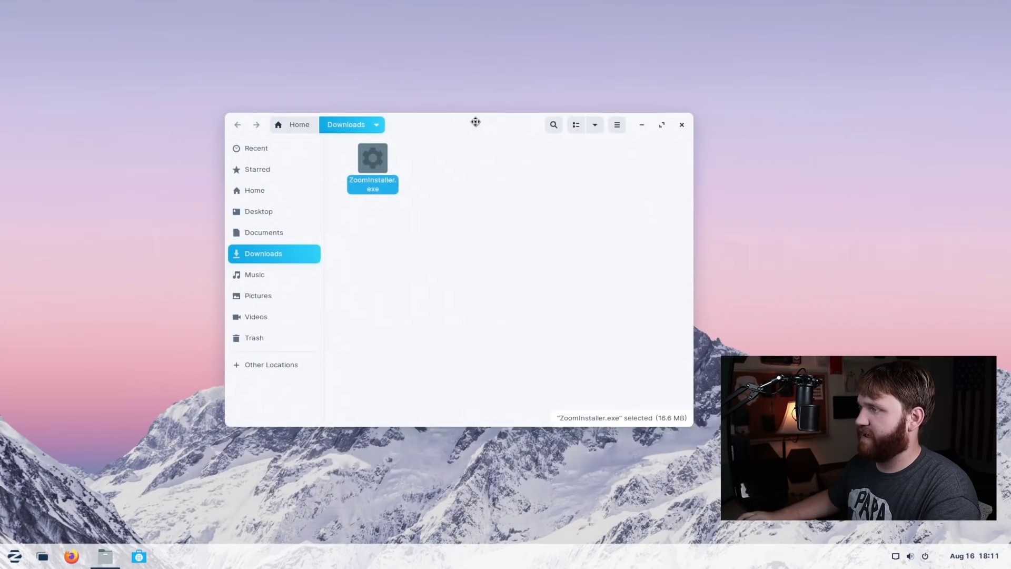
# Run ZoomInstaller.exe, follow the warning's Install Zoom suggestion to Software, then close Zoom's page
pyautogui.click(435, 173)
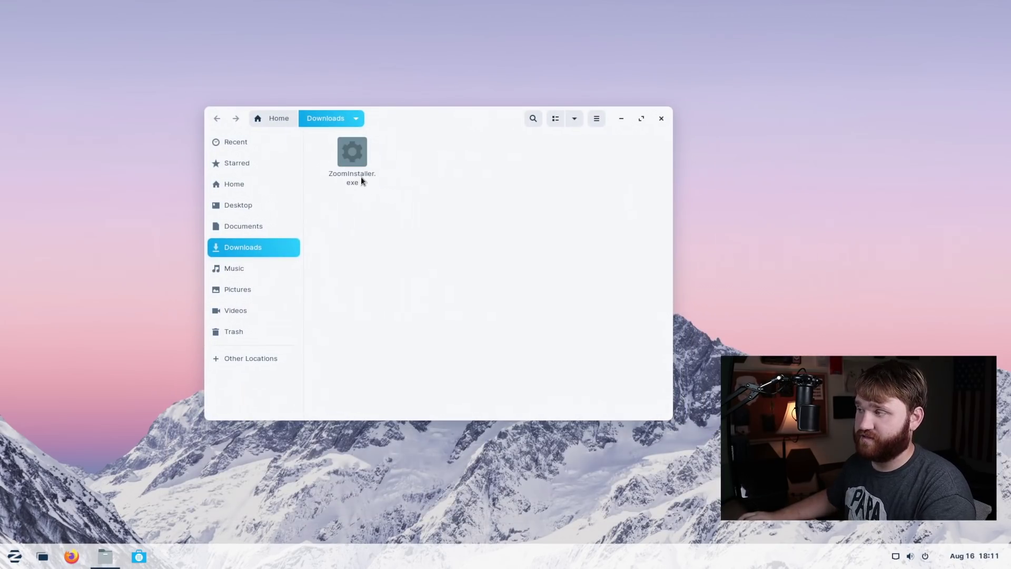
pyautogui.doubleClick(352, 153)
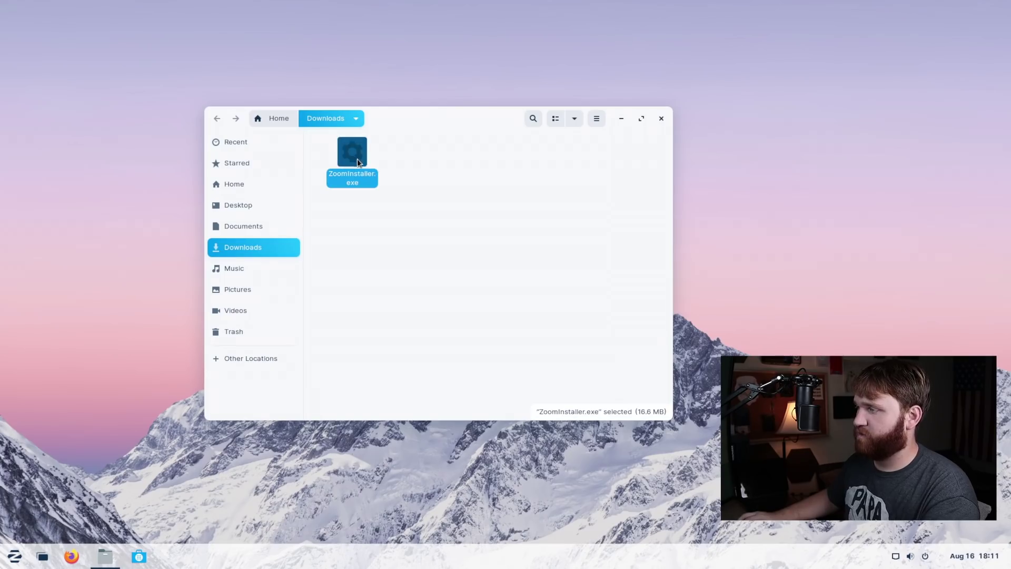
pyautogui.moveTo(506, 227); pyautogui.dragTo(461, 149)
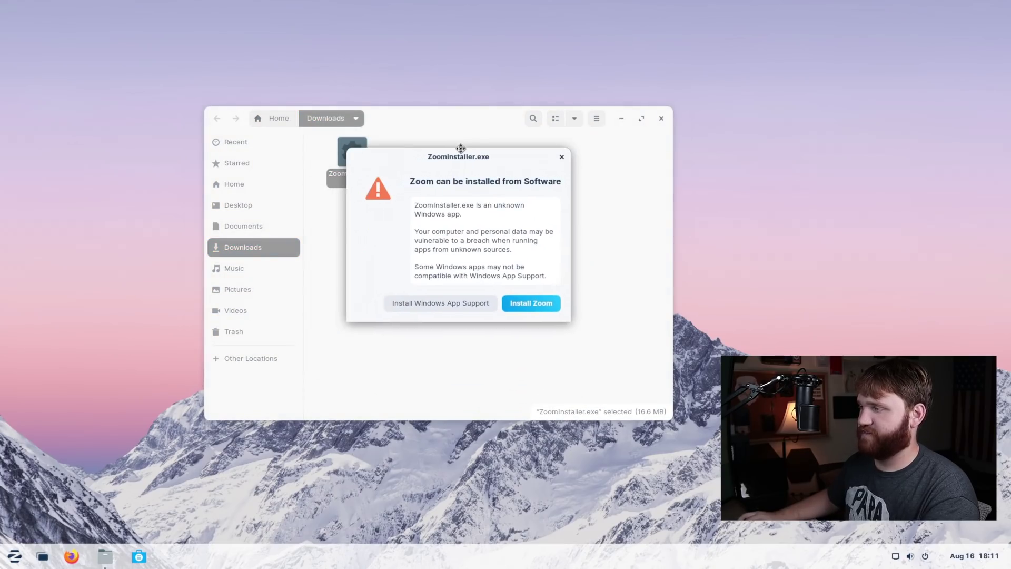
pyautogui.click(531, 304)
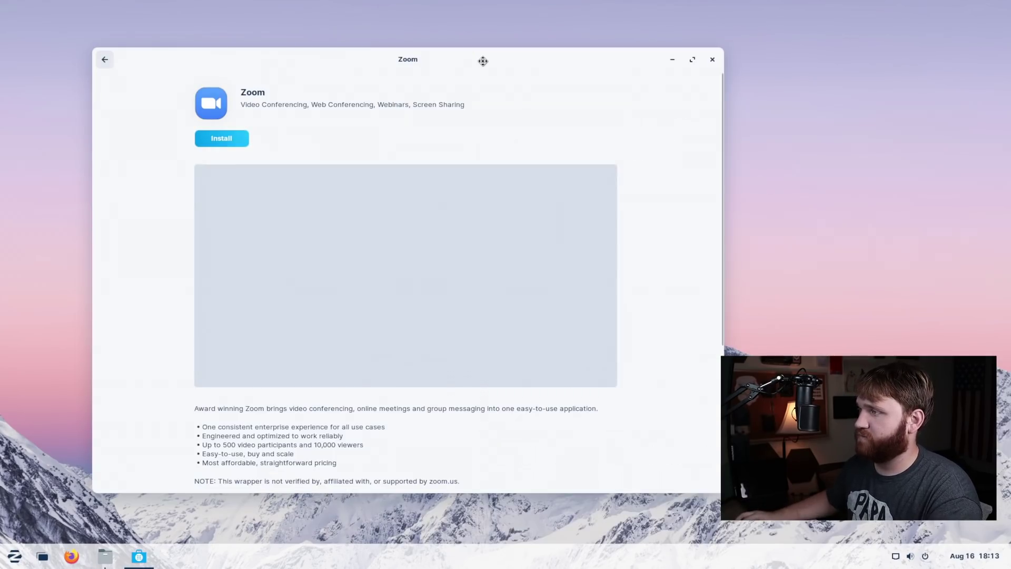
pyautogui.moveTo(343, 61); pyautogui.dragTo(283, 49)
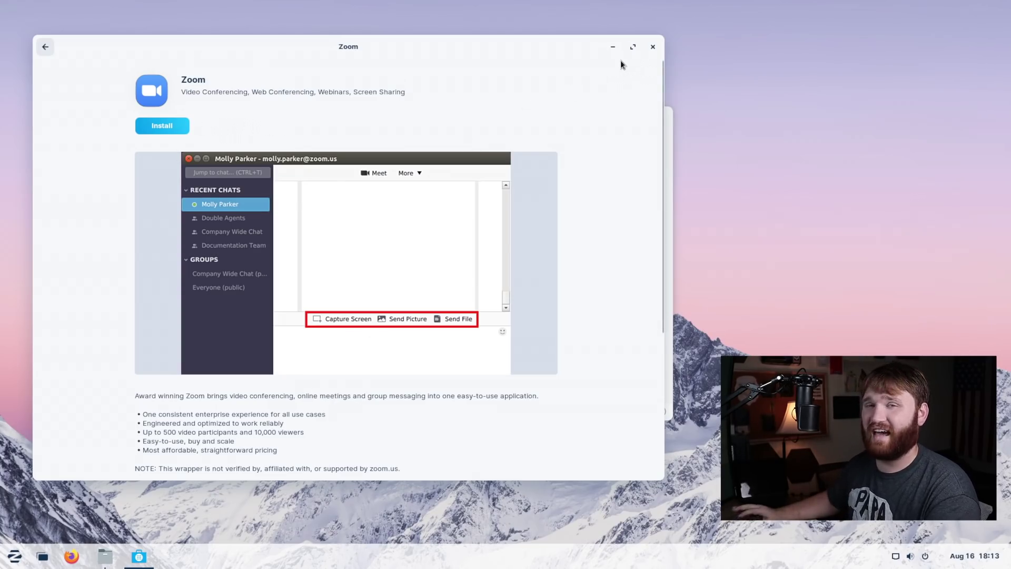
pyautogui.click(653, 47)
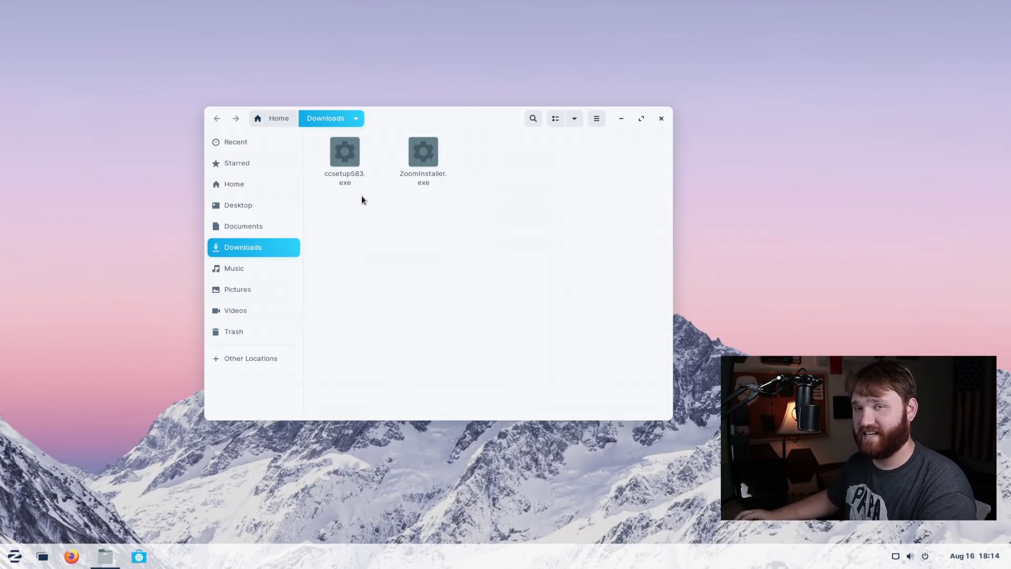
# Run ccsetup583.exe, open the suggested Stacer page in Software, close it, and rerun the installer
pyautogui.doubleClick(346, 156)
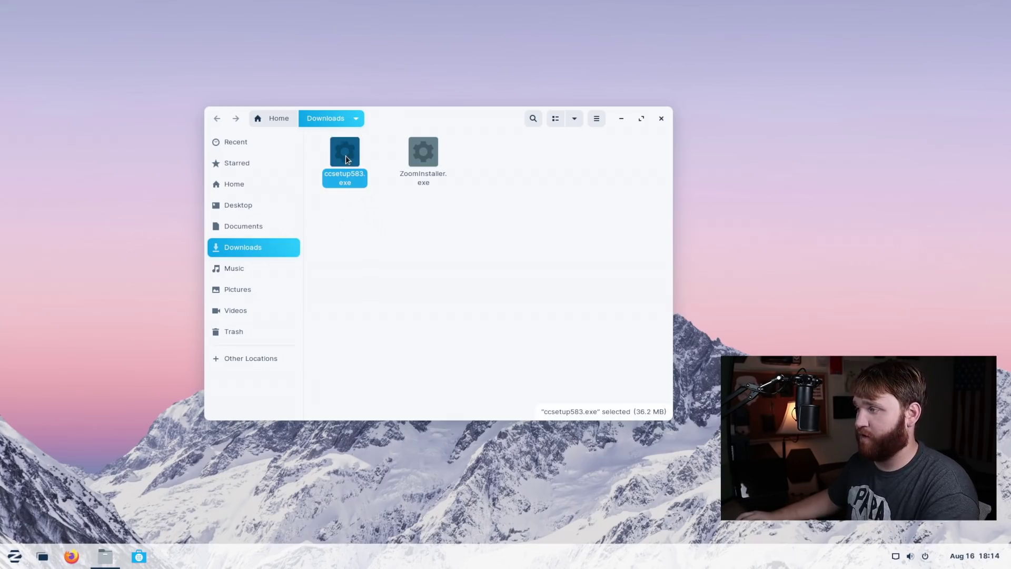
pyautogui.moveTo(510, 234); pyautogui.dragTo(282, 179)
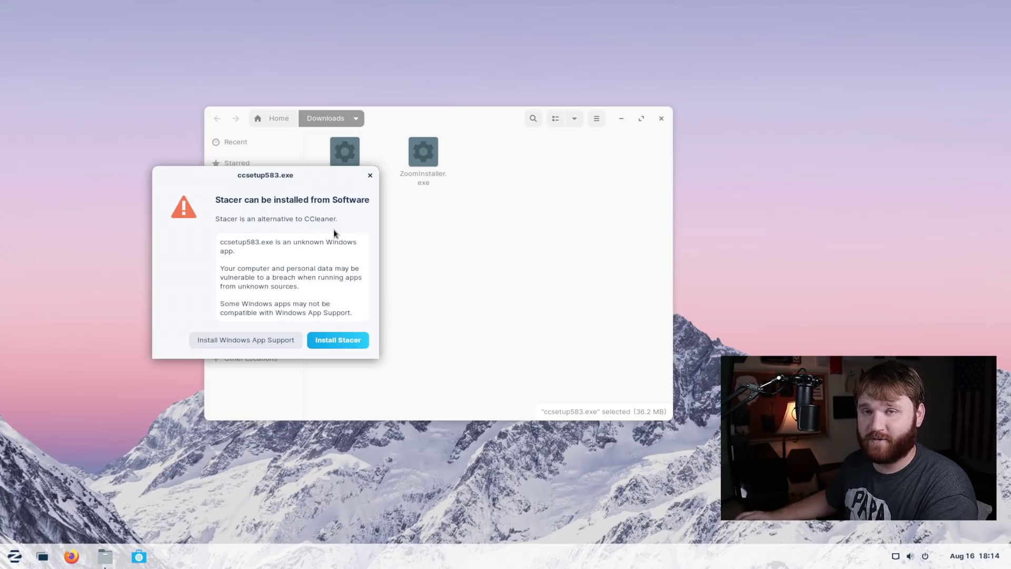
pyautogui.click(339, 341)
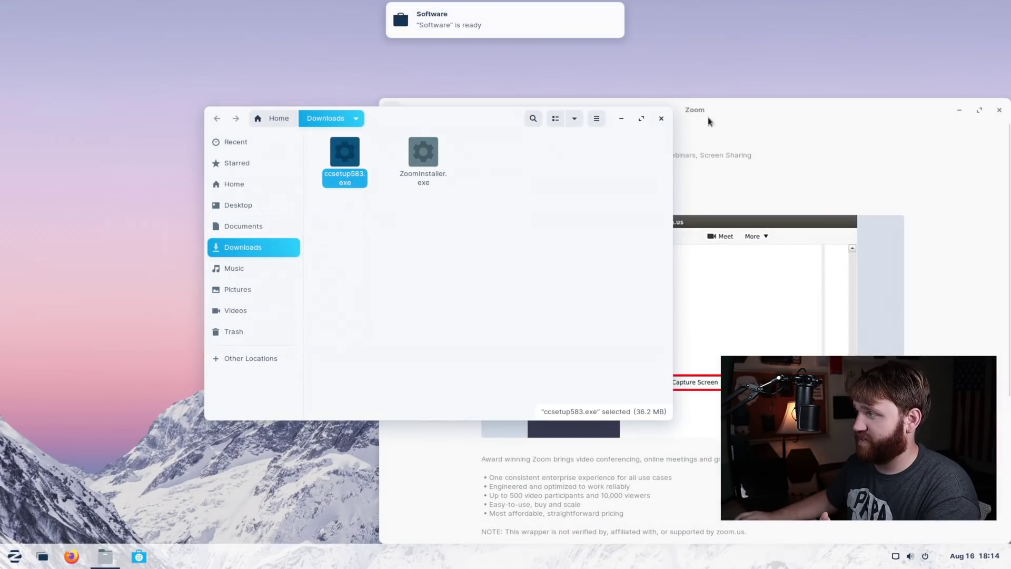
pyautogui.moveTo(707, 117); pyautogui.dragTo(380, 59)
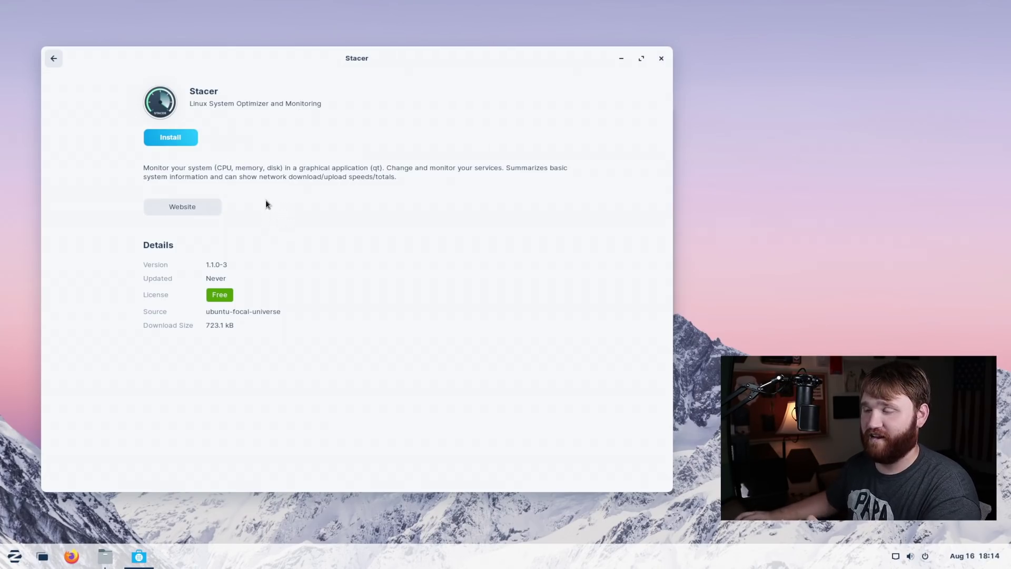
pyautogui.click(661, 58)
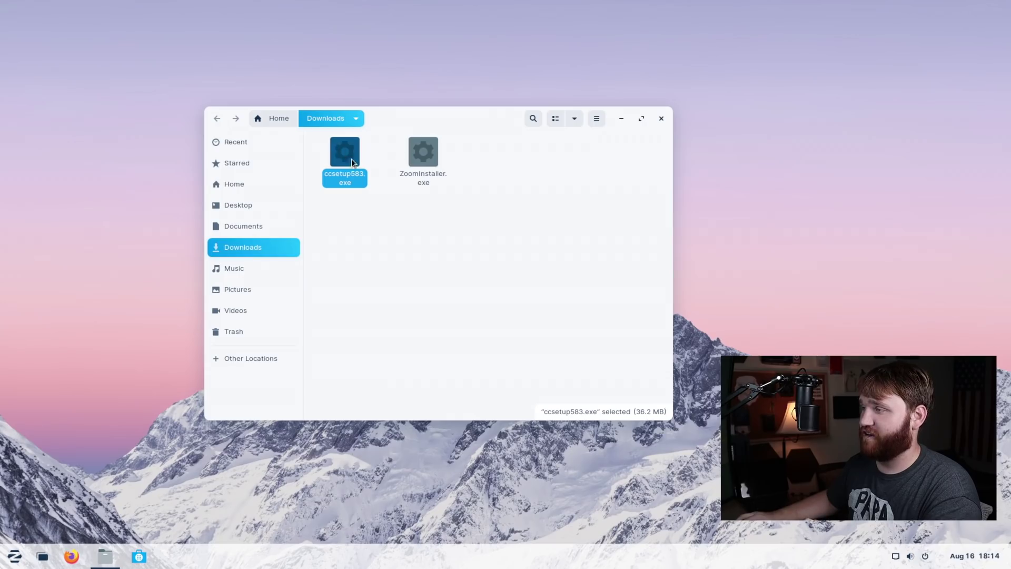
pyautogui.doubleClick(347, 162)
pyautogui.moveTo(524, 220); pyautogui.dragTo(255, 135)
# Try installing Windows app support twice and inspect the unmet-dependency error details
pyautogui.click(228, 301)
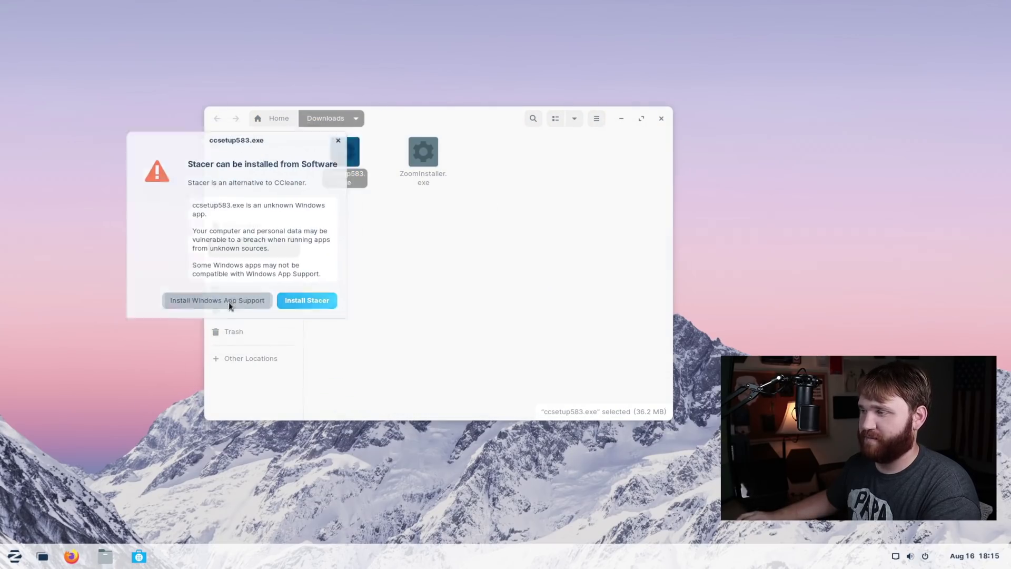
pyautogui.moveTo(475, 232); pyautogui.dragTo(201, 93)
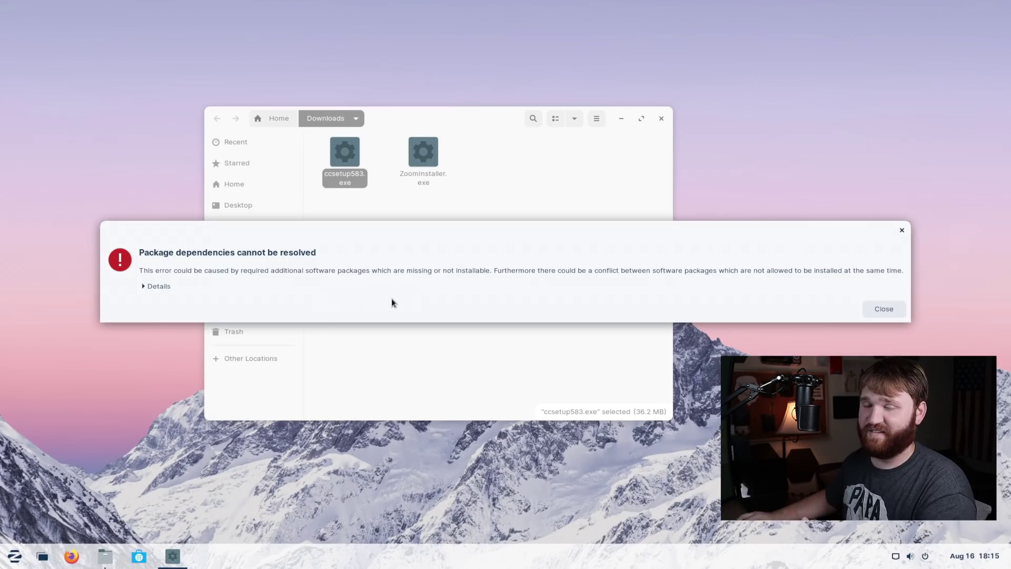
pyautogui.click(880, 309)
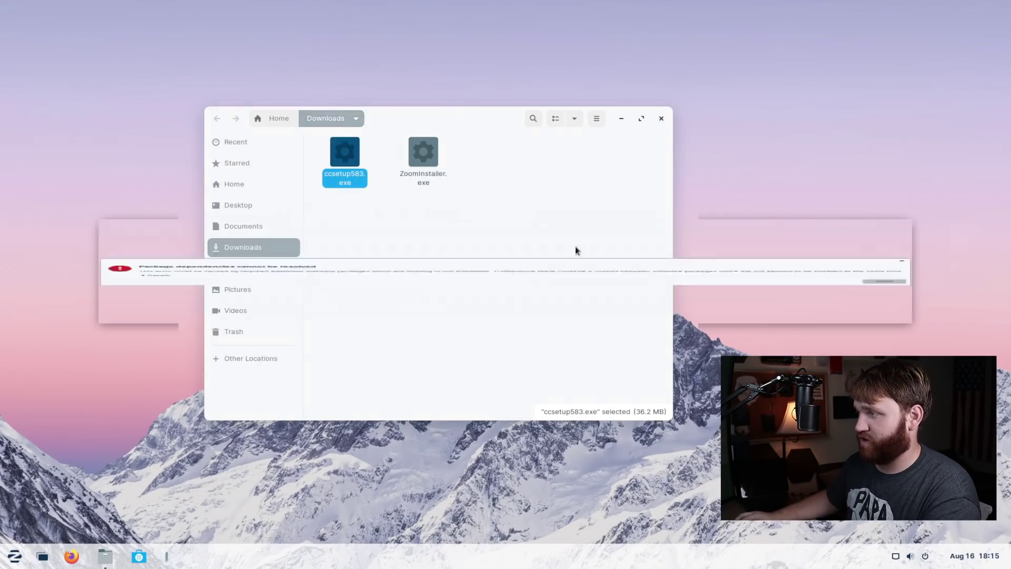
pyautogui.click(423, 154)
pyautogui.click(168, 158)
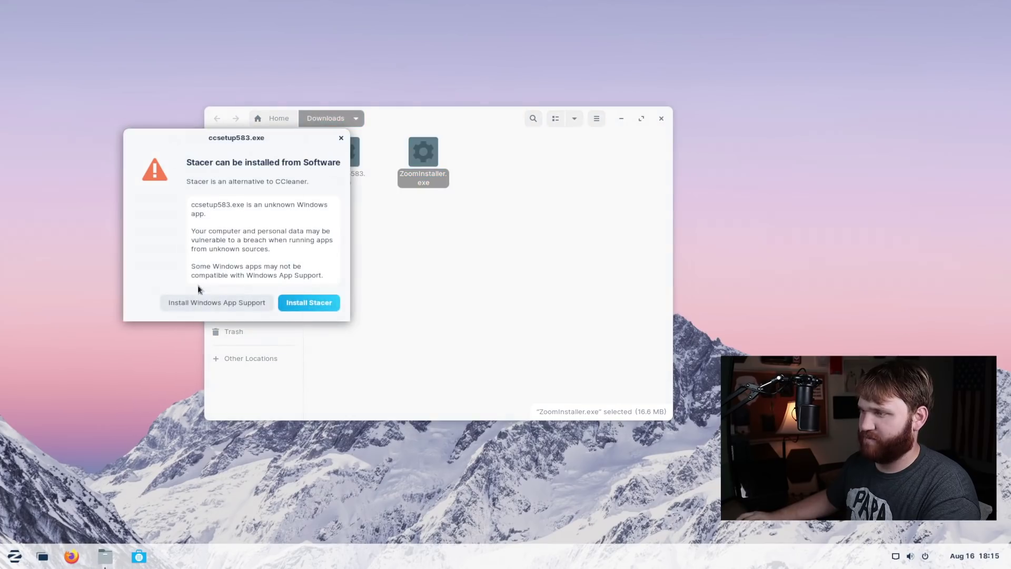
pyautogui.click(205, 298)
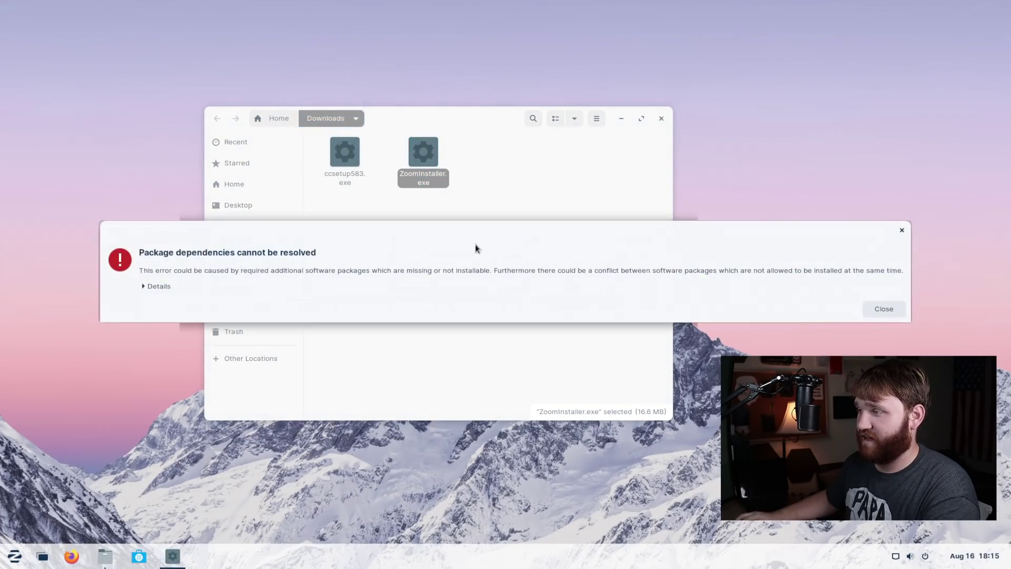
pyautogui.click(154, 286)
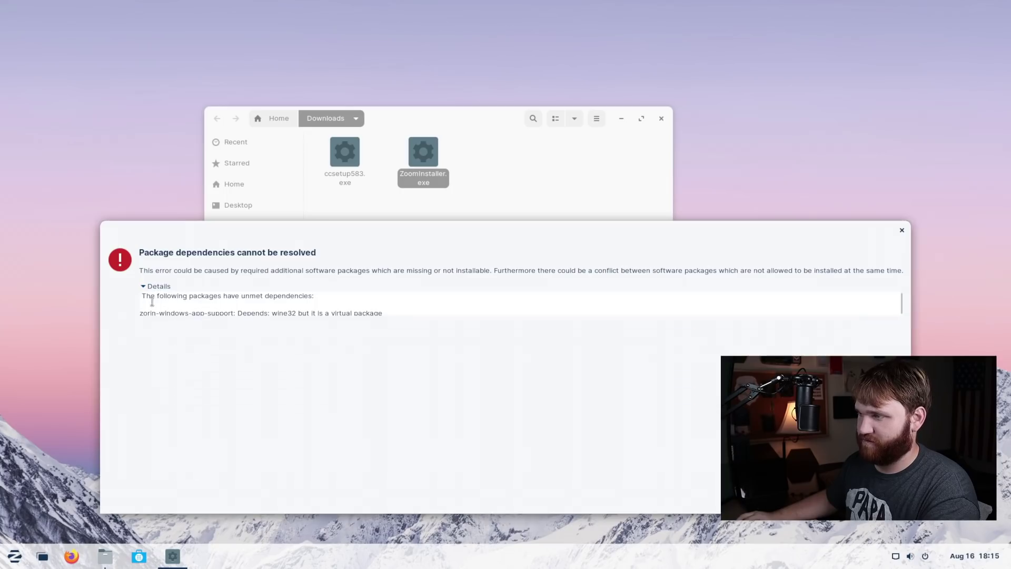
pyautogui.moveTo(142, 313); pyautogui.dragTo(399, 313)
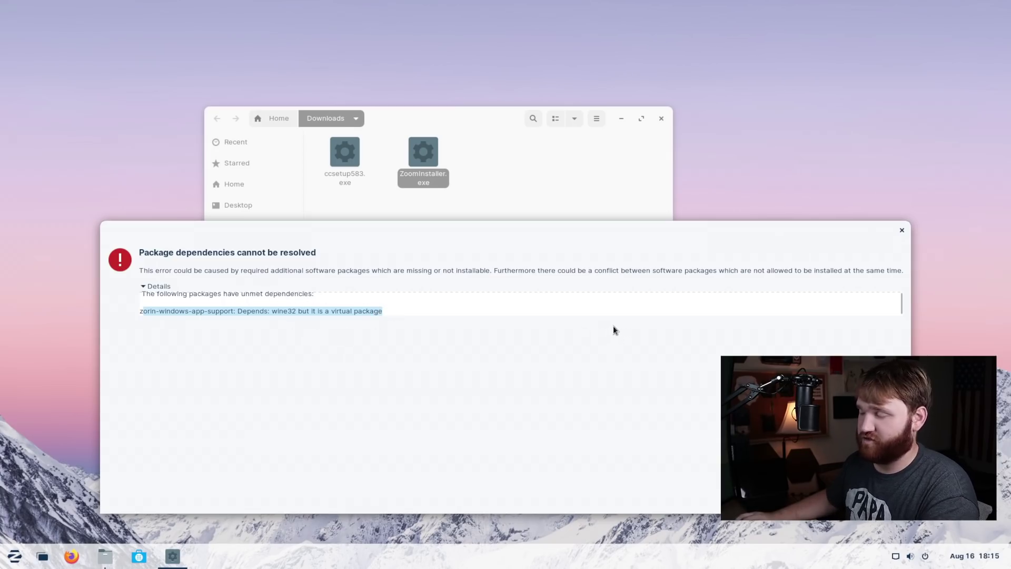
pyautogui.press('Escape')
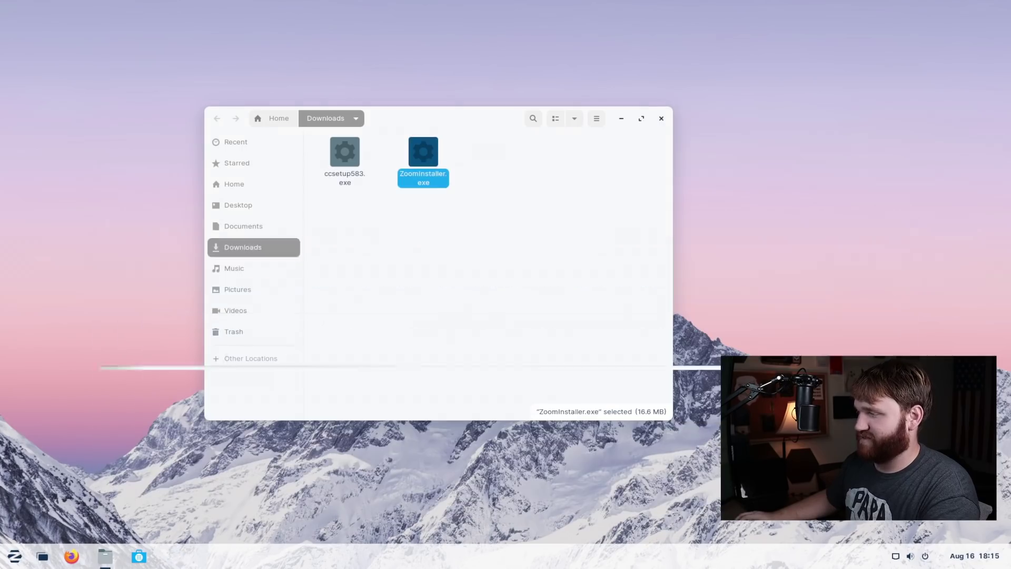
# Delete ccsetup583.exe and ZoomInstaller.exe from Downloads, then close Files
pyautogui.moveTo(457, 117); pyautogui.dragTo(406, 115)
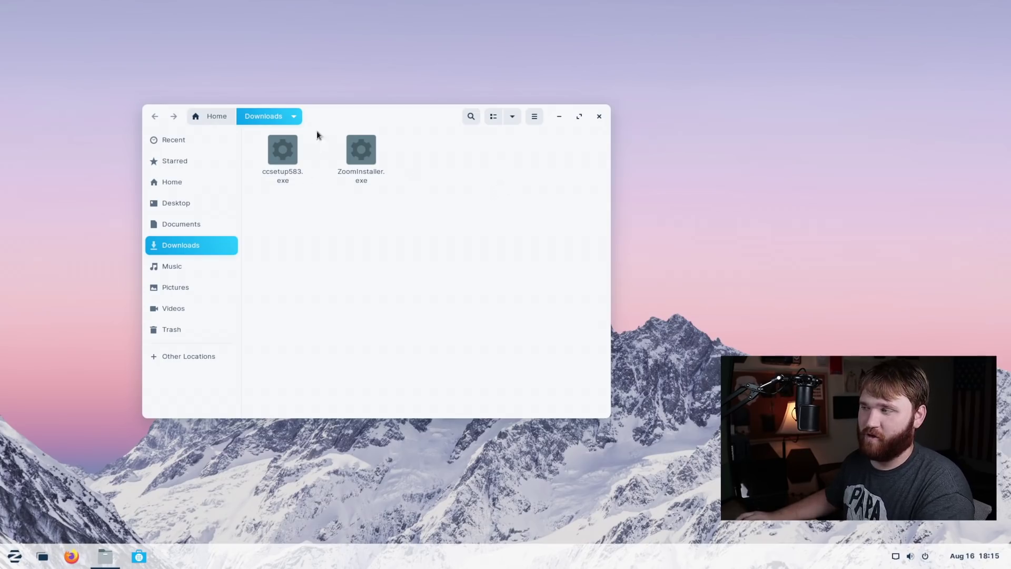
pyautogui.moveTo(323, 165); pyautogui.dragTo(315, 171)
pyautogui.hotkey('ctrl', 'a')
pyautogui.press('Delete')
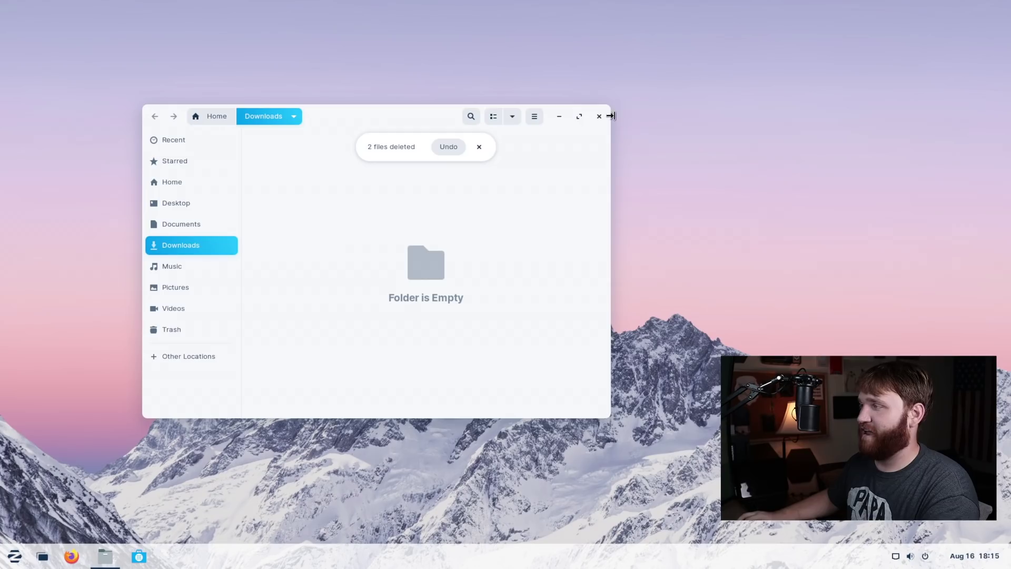
pyautogui.click(599, 116)
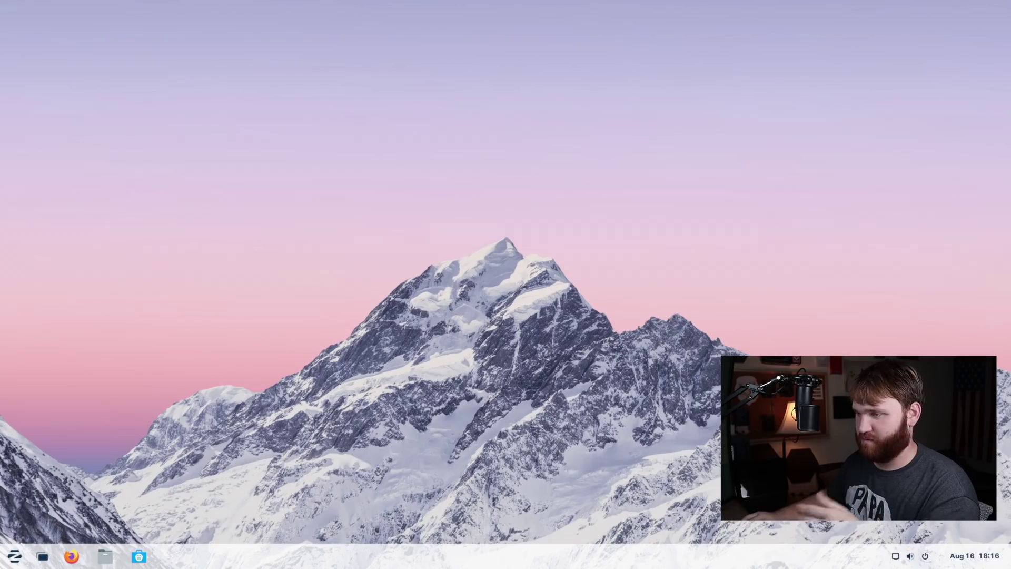
pyautogui.click(7, 551)
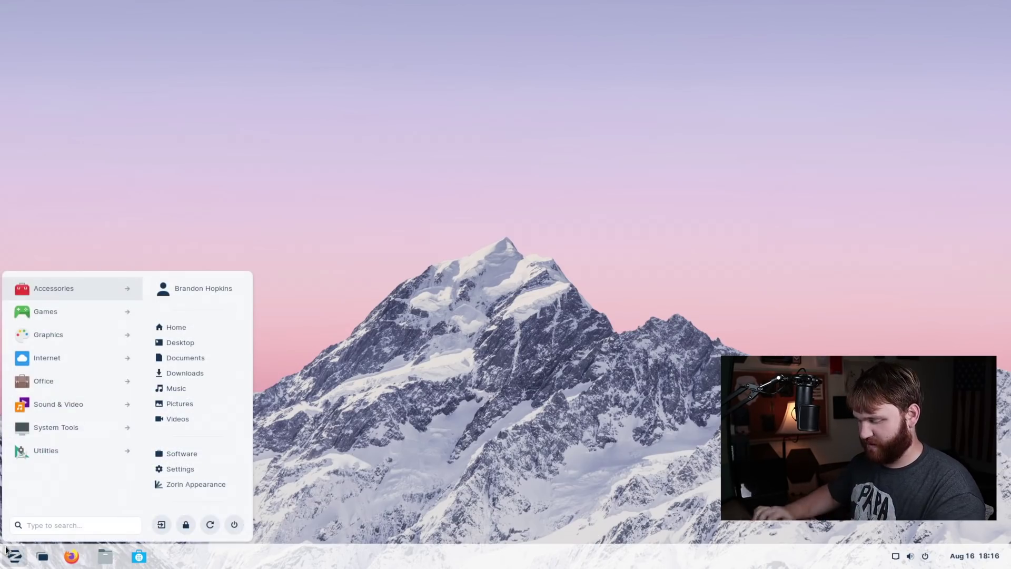
pyautogui.write('soun')
pyautogui.press('Return')
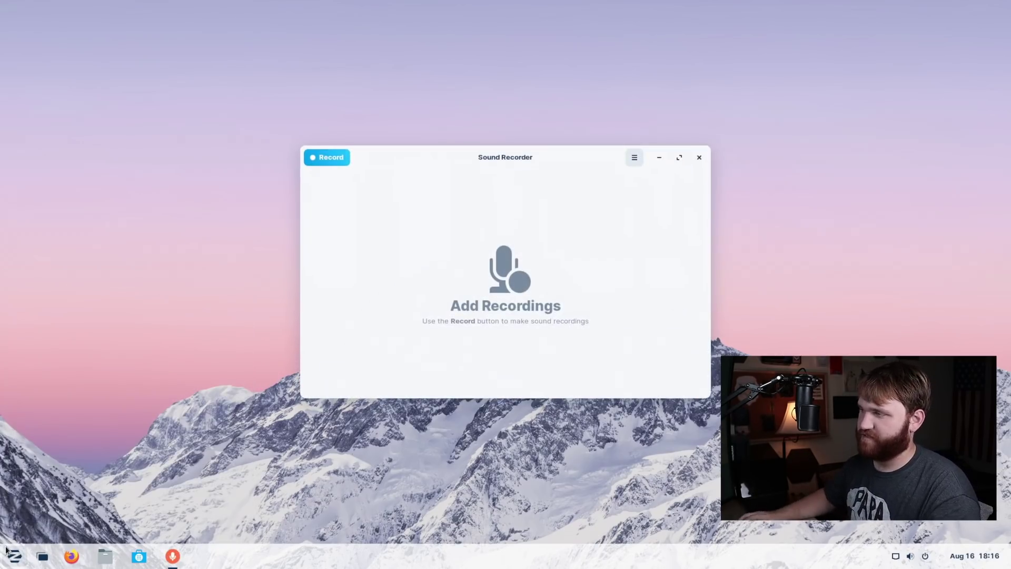
pyautogui.moveTo(523, 159); pyautogui.dragTo(350, 140)
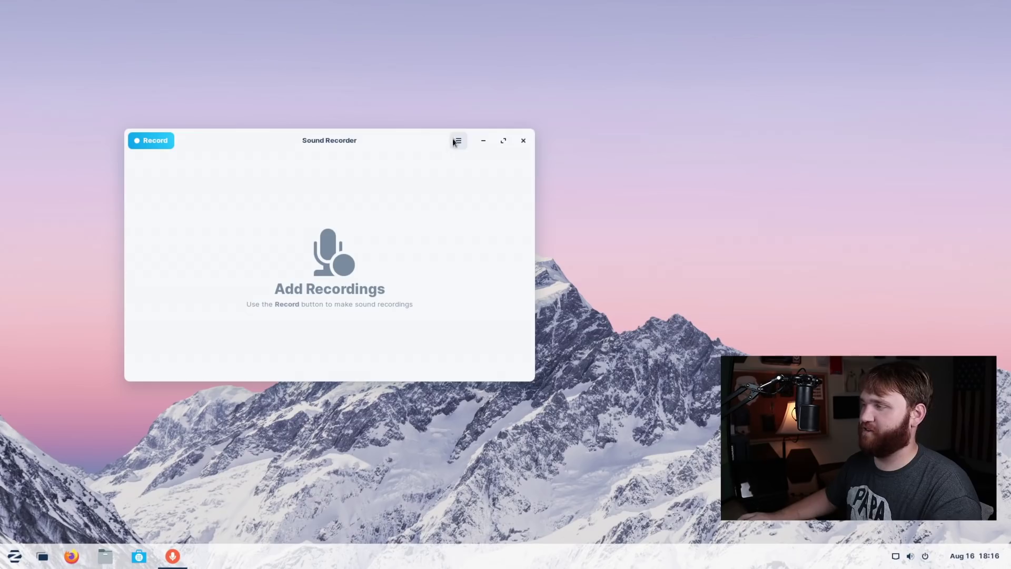
pyautogui.click(523, 141)
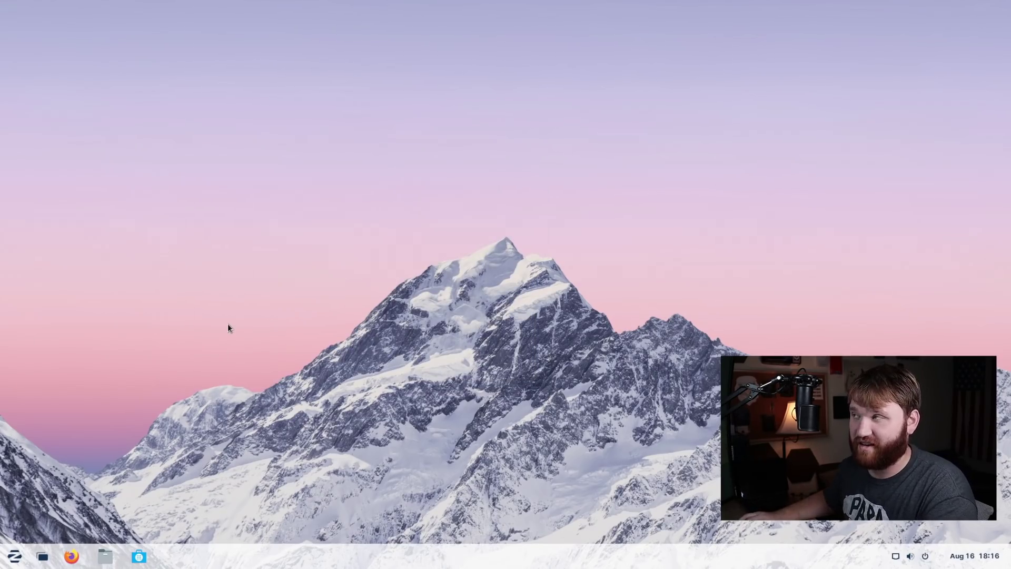
# Enable Panel Intellihide in Taskbar Settings, toggling it off and on to test it
pyautogui.rightClick(180, 553)
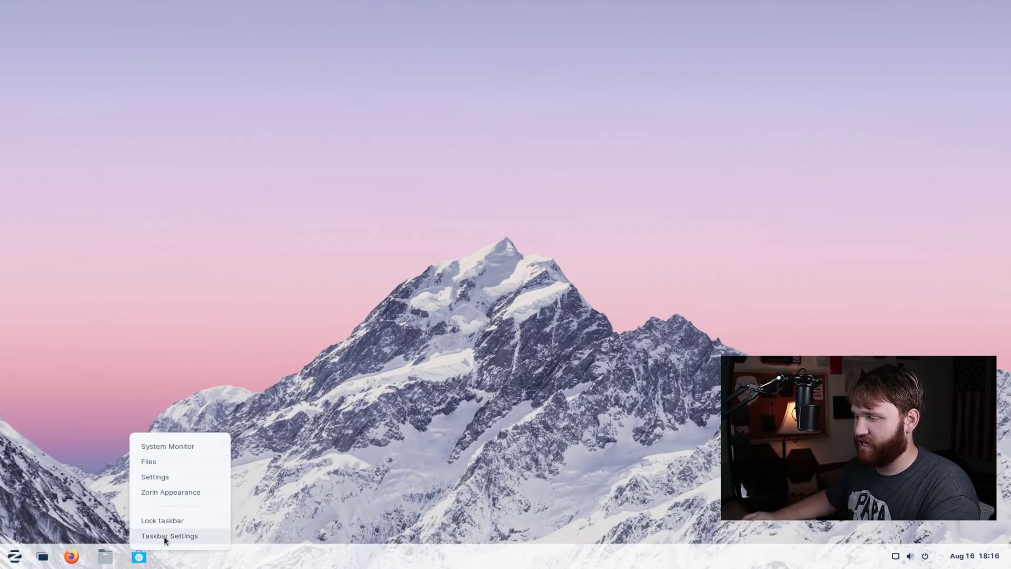
pyautogui.click(164, 536)
pyautogui.moveTo(469, 90); pyautogui.dragTo(286, 94)
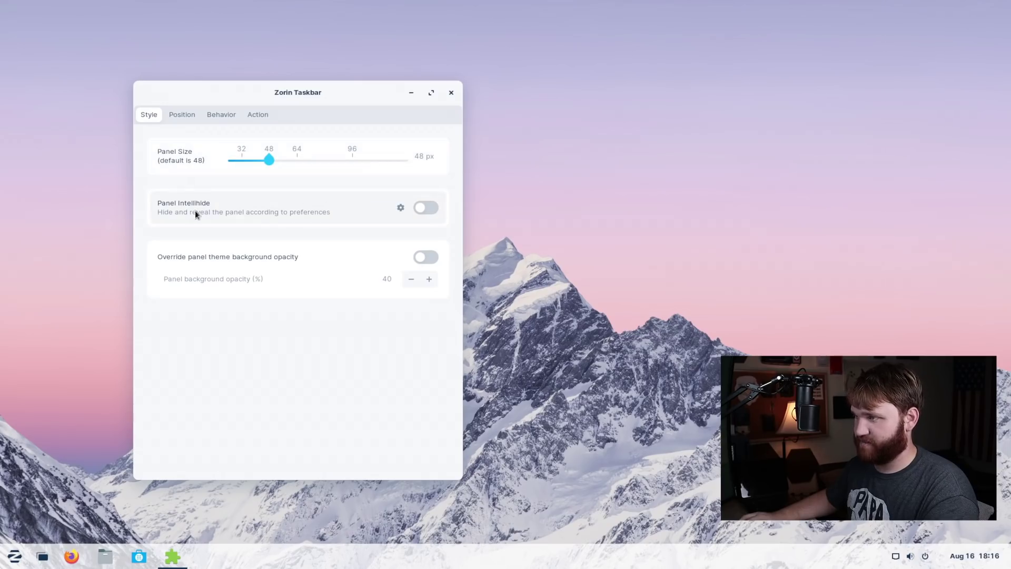
pyautogui.click(425, 207)
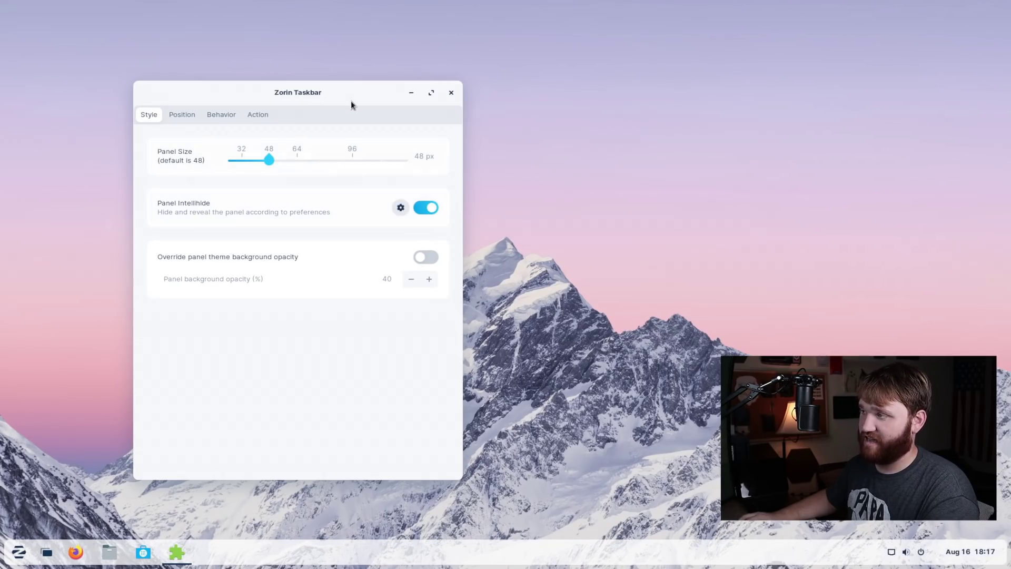
pyautogui.moveTo(346, 98); pyautogui.dragTo(323, 61)
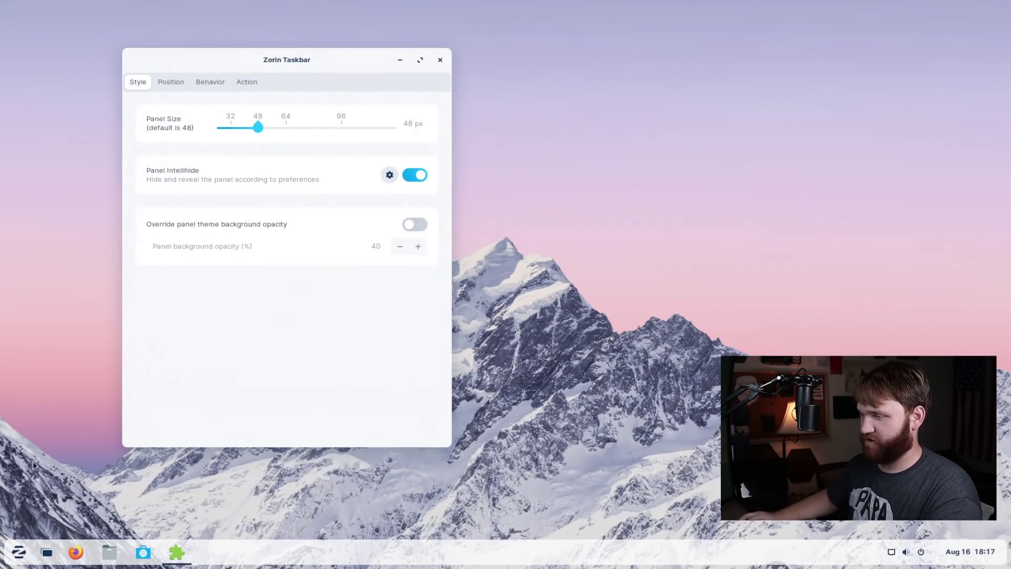
pyautogui.click(415, 171)
pyautogui.click(410, 168)
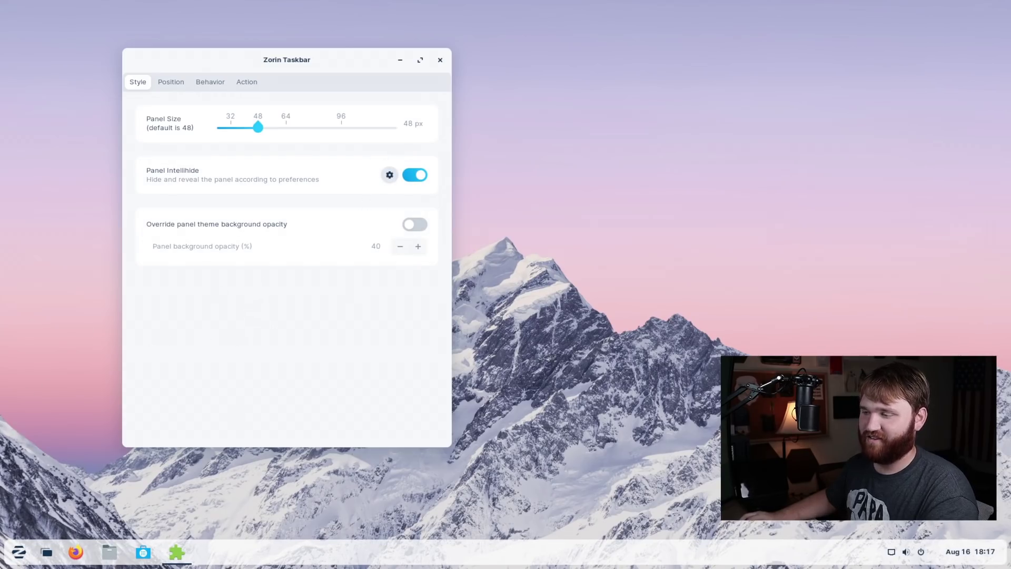
pyautogui.moveTo(328, 62); pyautogui.dragTo(278, 65)
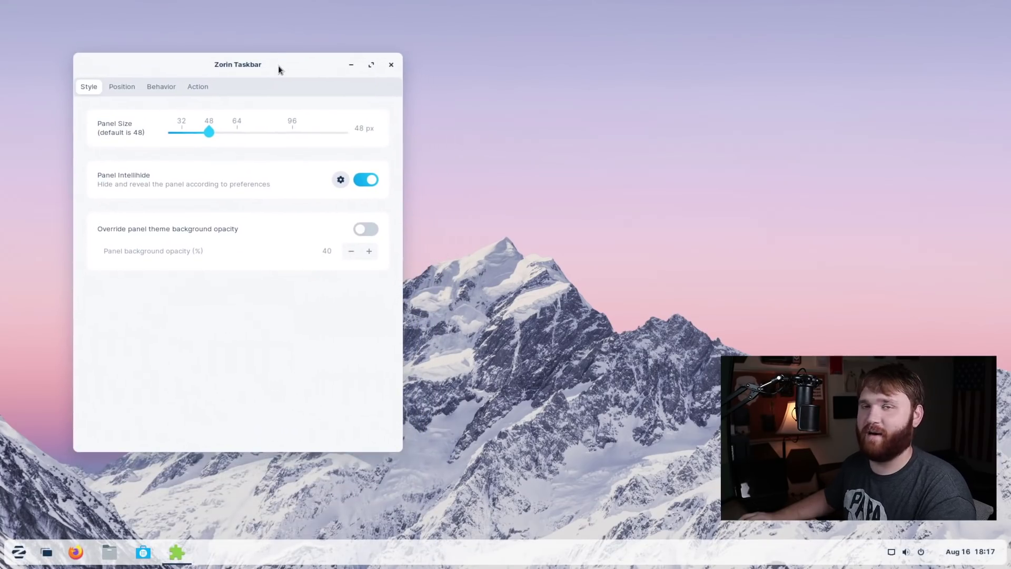
# Override taskbar opacity, trying 100, 65 and 0 percent, then disable the override
pyautogui.click(359, 230)
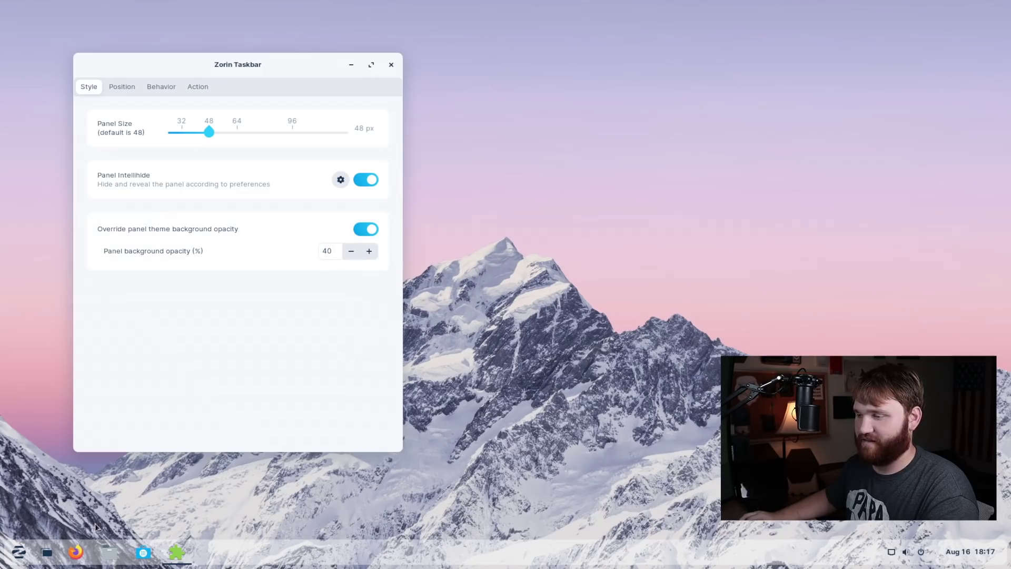
pyautogui.click(371, 252)
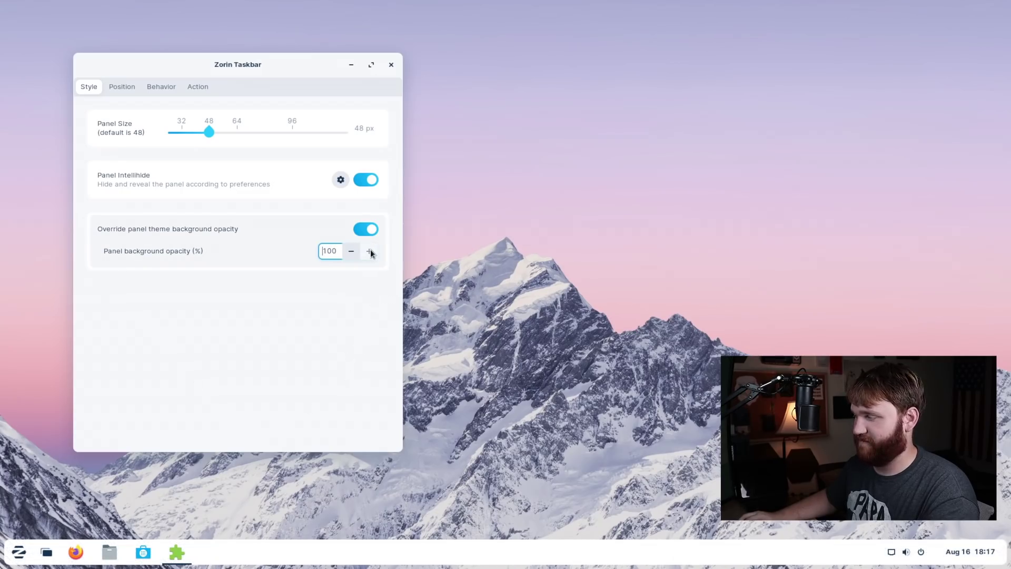
pyautogui.click(351, 255)
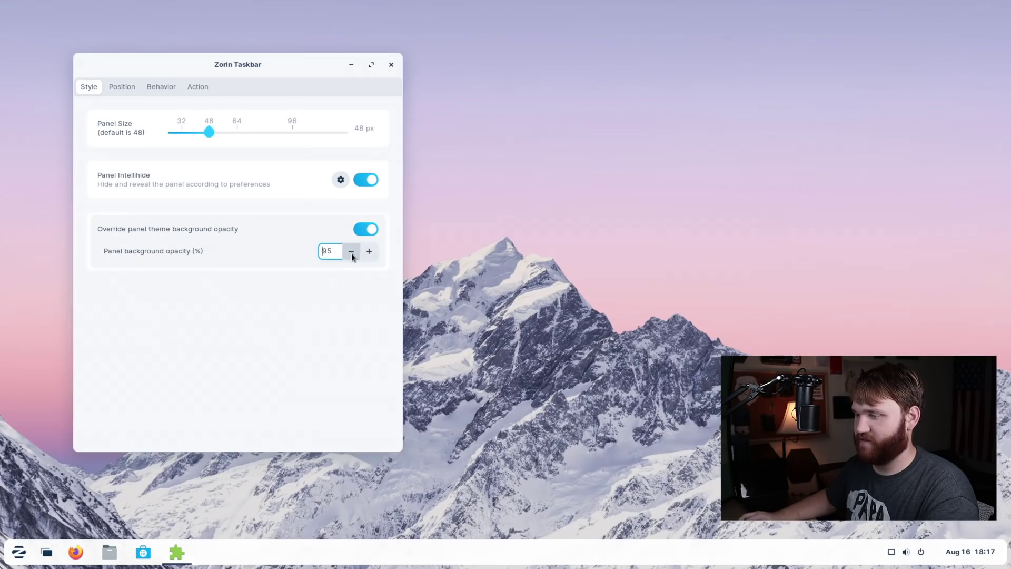
pyautogui.click(351, 255)
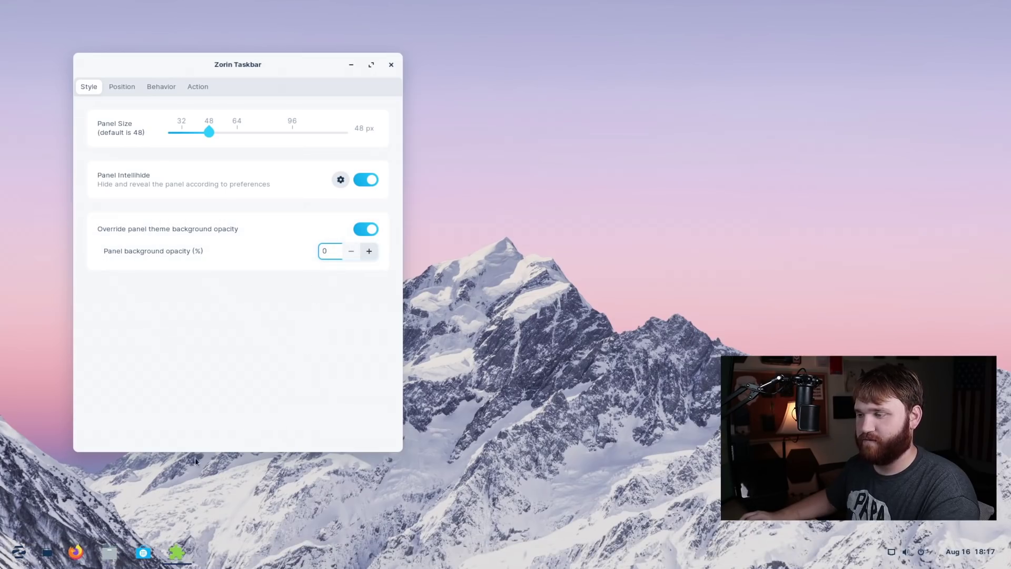
pyautogui.click(368, 230)
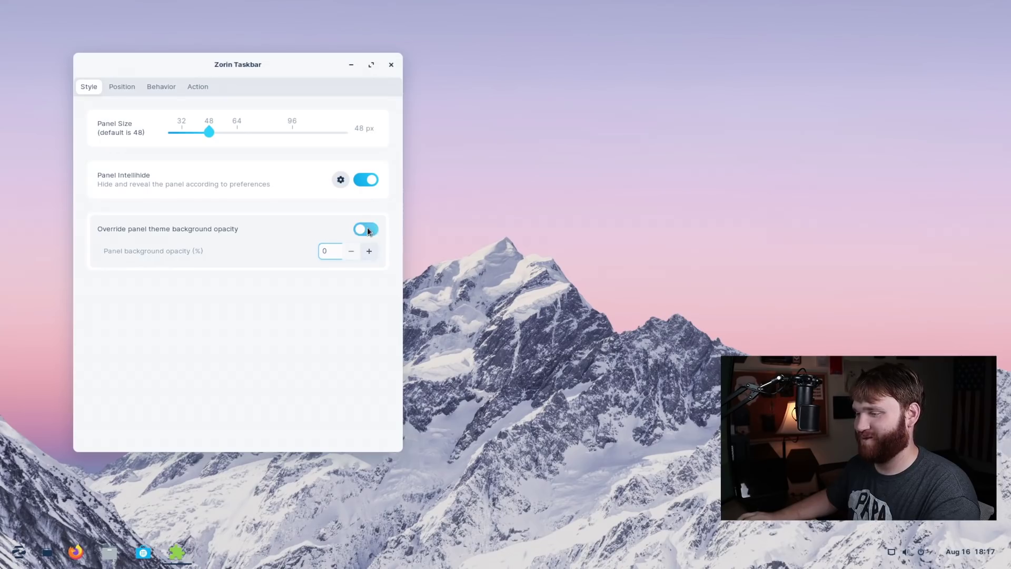
# Turn off Panel Intellihide and return the panel size to 48 px after shrinking it
pyautogui.click(365, 179)
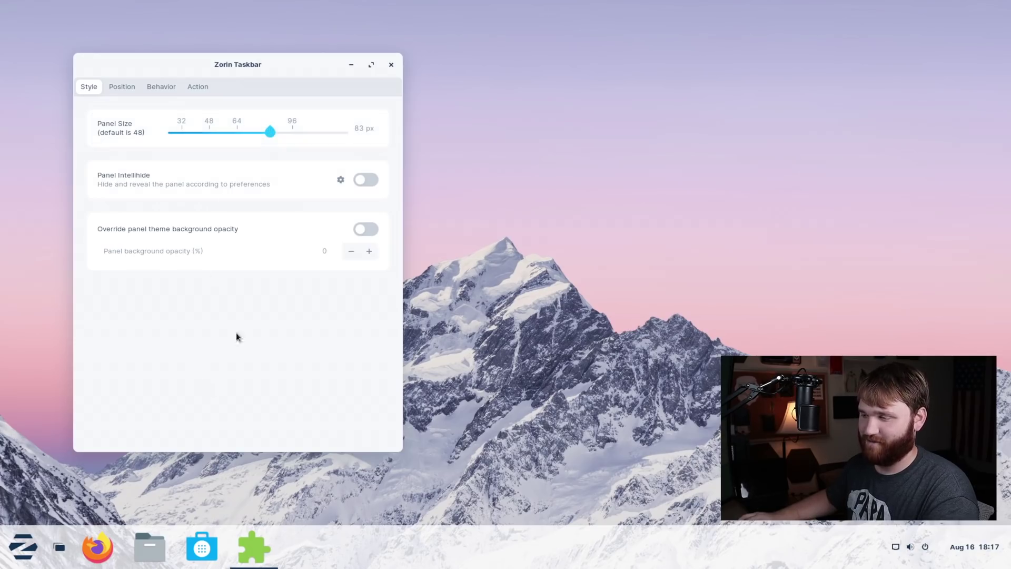
pyautogui.moveTo(261, 138); pyautogui.dragTo(184, 140)
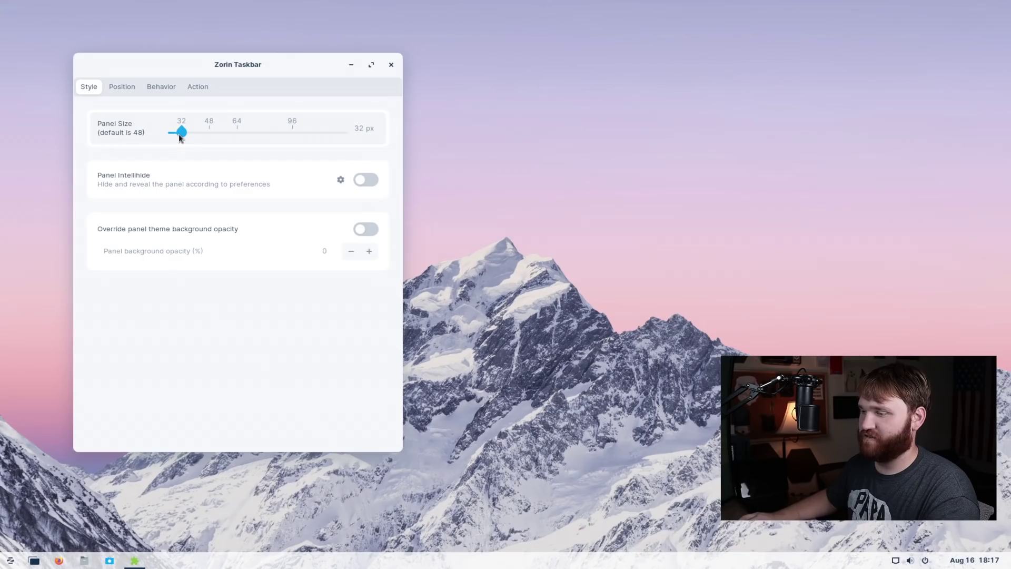
pyautogui.moveTo(180, 136); pyautogui.dragTo(201, 138)
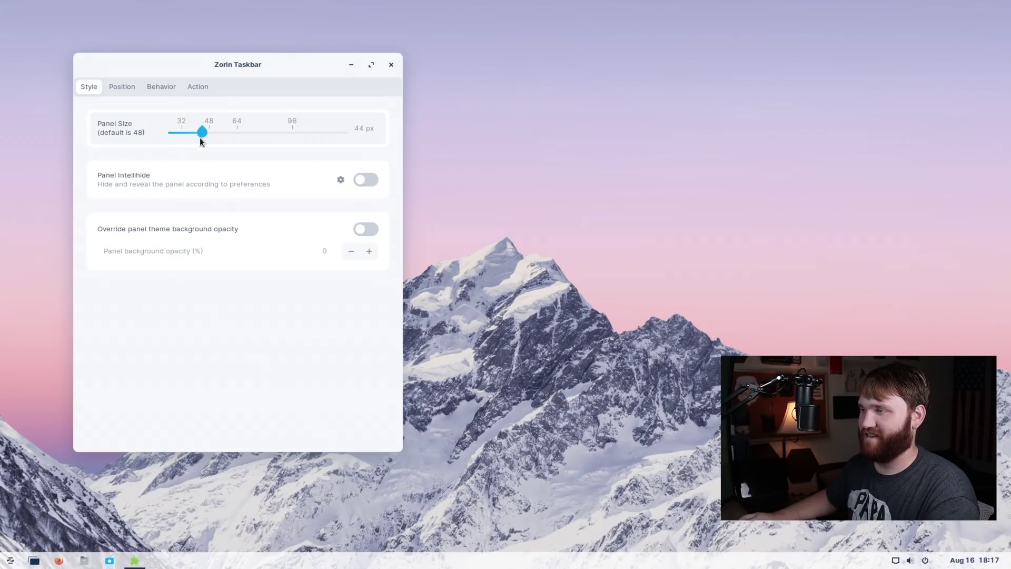
# Preview the taskbar on the left screen edge, then put it back at the bottom
pyautogui.click(123, 88)
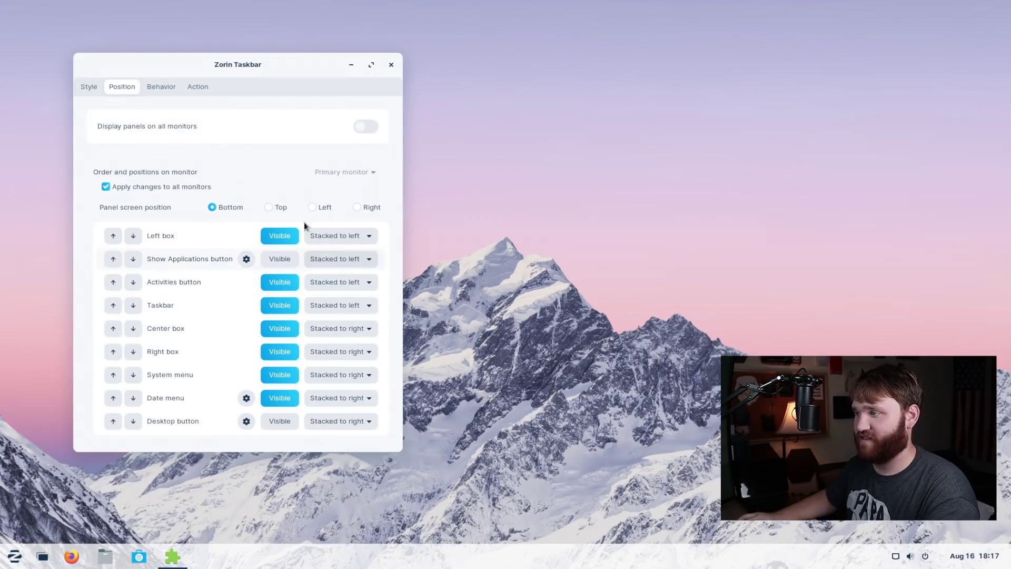
pyautogui.click(313, 207)
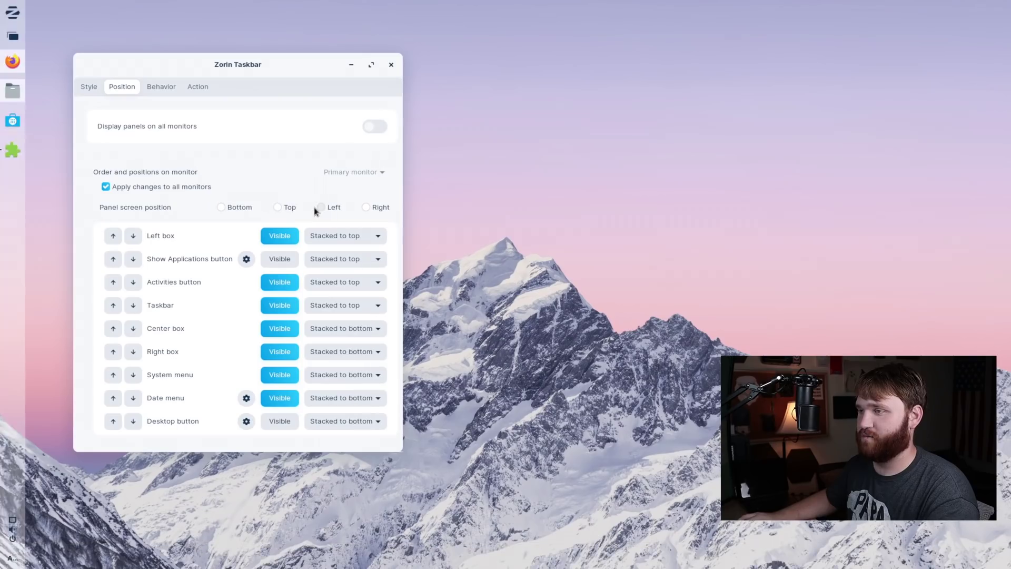
pyautogui.click(222, 208)
# Re-enable Show favorite applications, view the Action settings, and close the taskbar settings
pyautogui.click(161, 86)
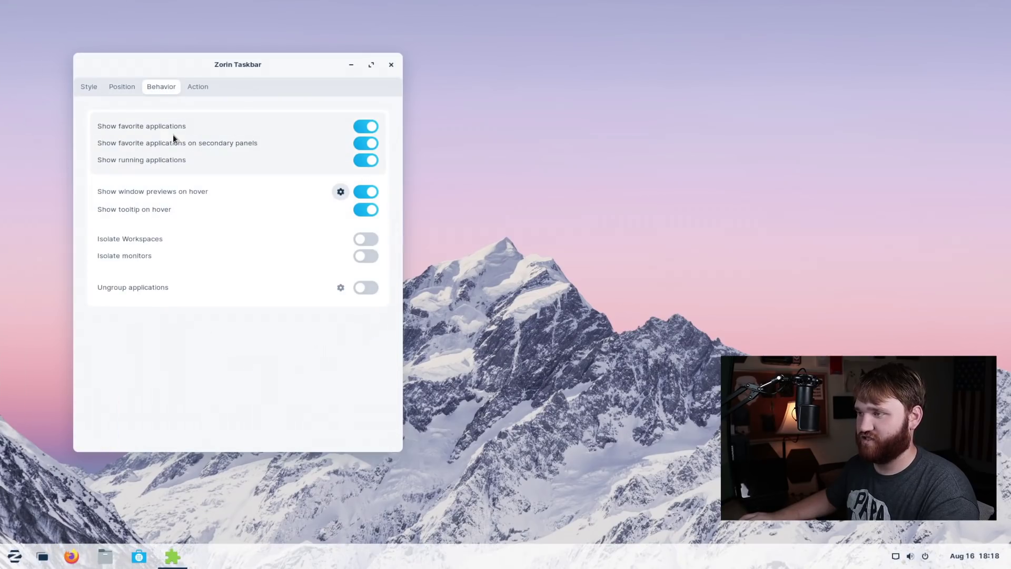
pyautogui.click(366, 129)
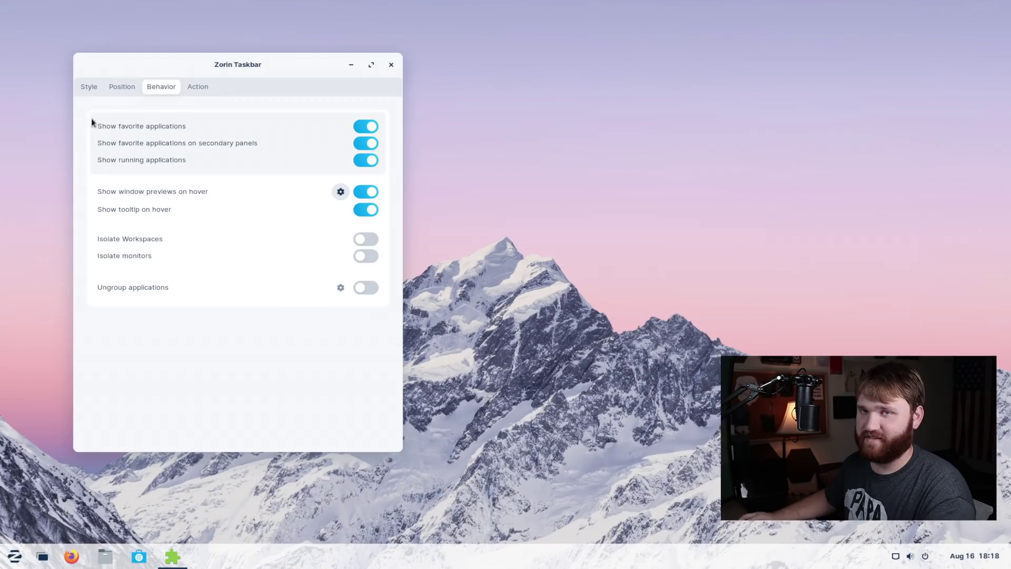
pyautogui.click(199, 87)
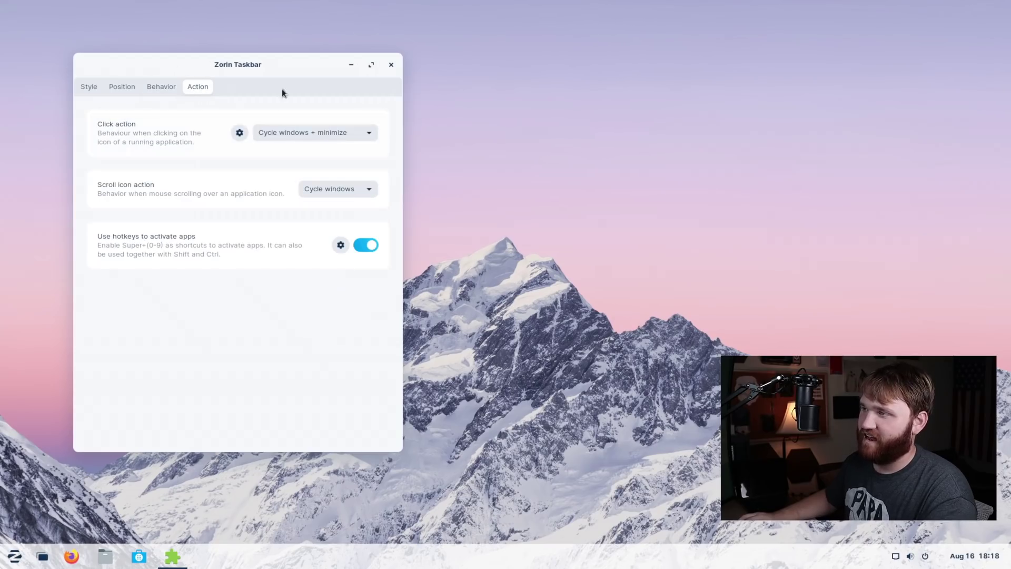
pyautogui.click(391, 64)
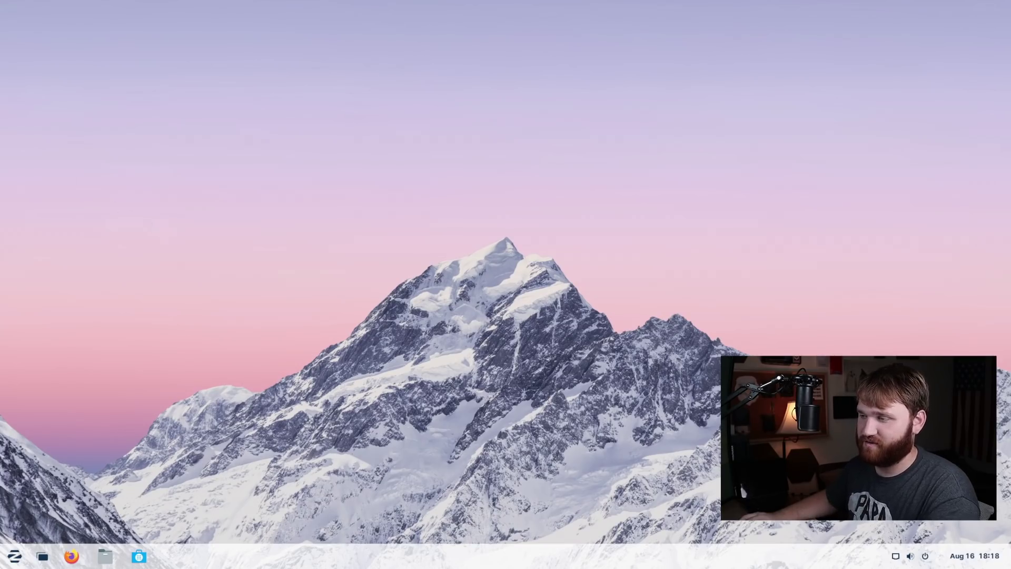
# Open Zorin Appearance's Interface page and drag the window to see the Jelly Mode wobble
pyautogui.click(15, 556)
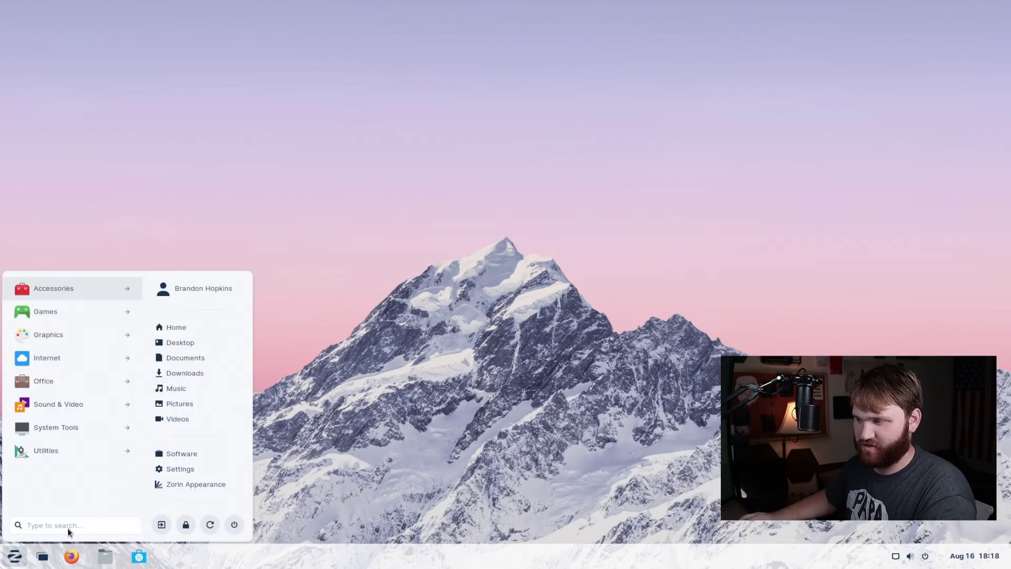
pyautogui.click(154, 482)
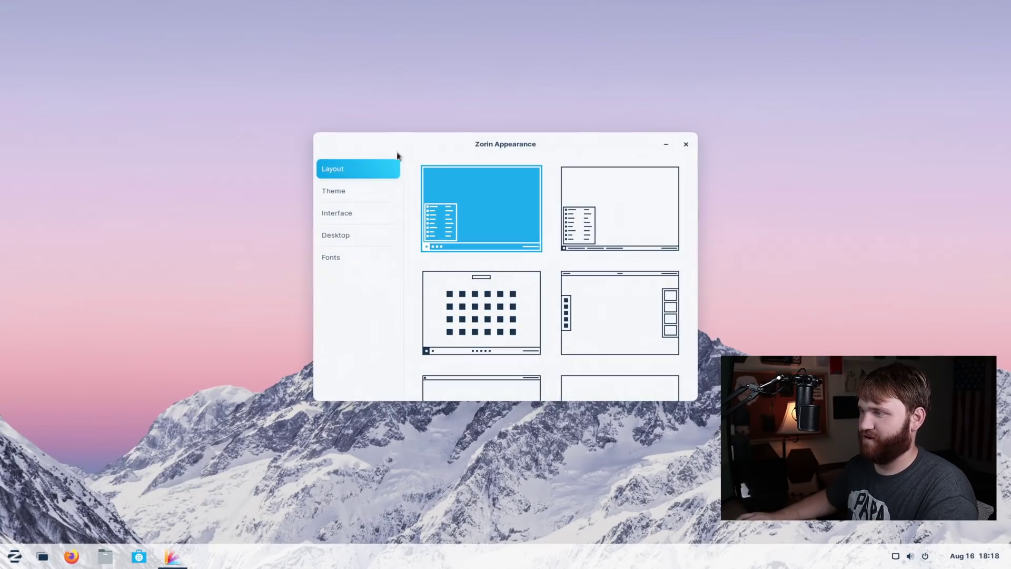
pyautogui.moveTo(414, 146); pyautogui.dragTo(204, 126)
pyautogui.click(138, 203)
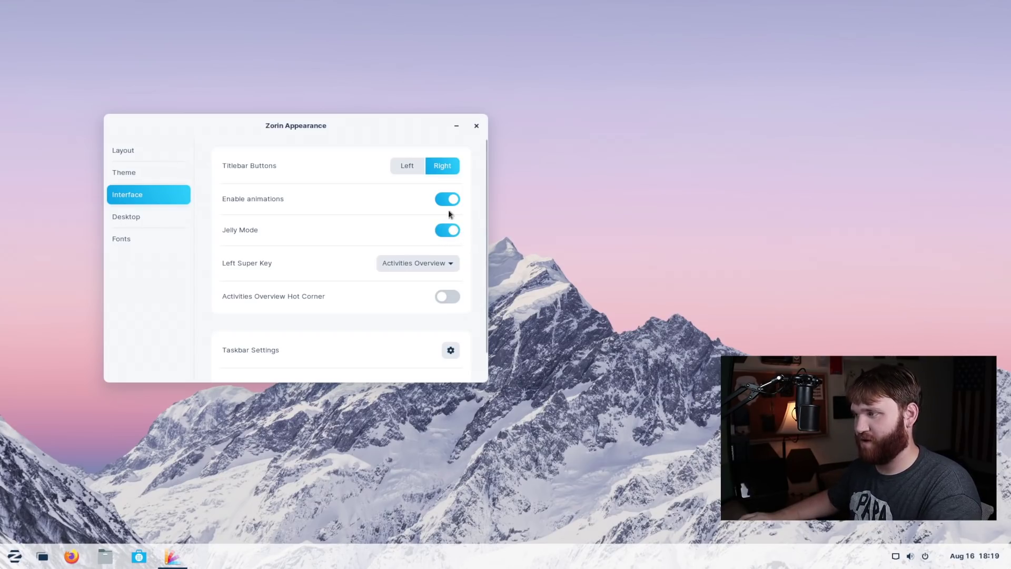
pyautogui.moveTo(238, 130); pyautogui.dragTo(189, 95)
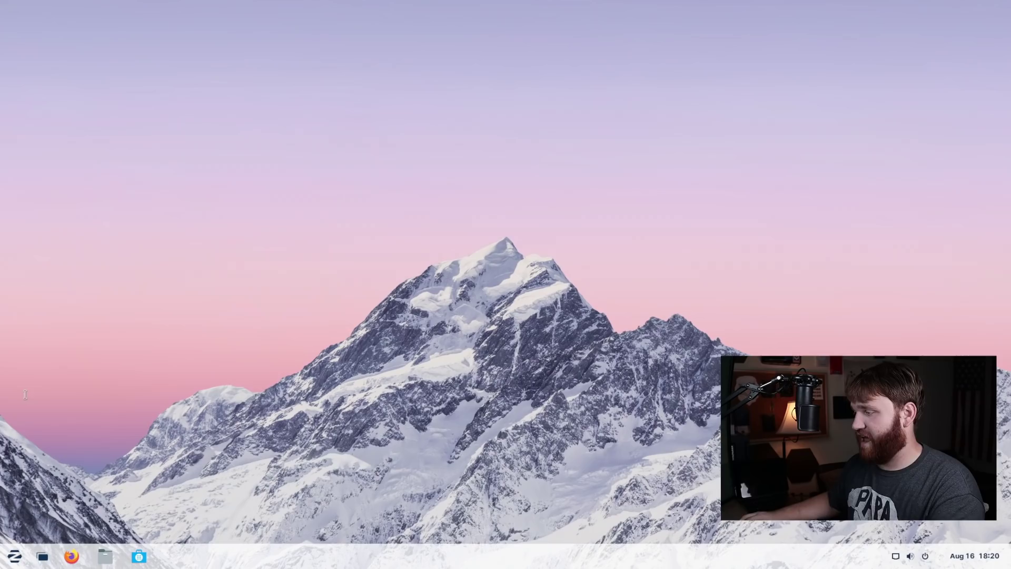
# Apply the fourth layout (top panel with side dock) in Zorin Appearance, then open Activities
pyautogui.click(16, 558)
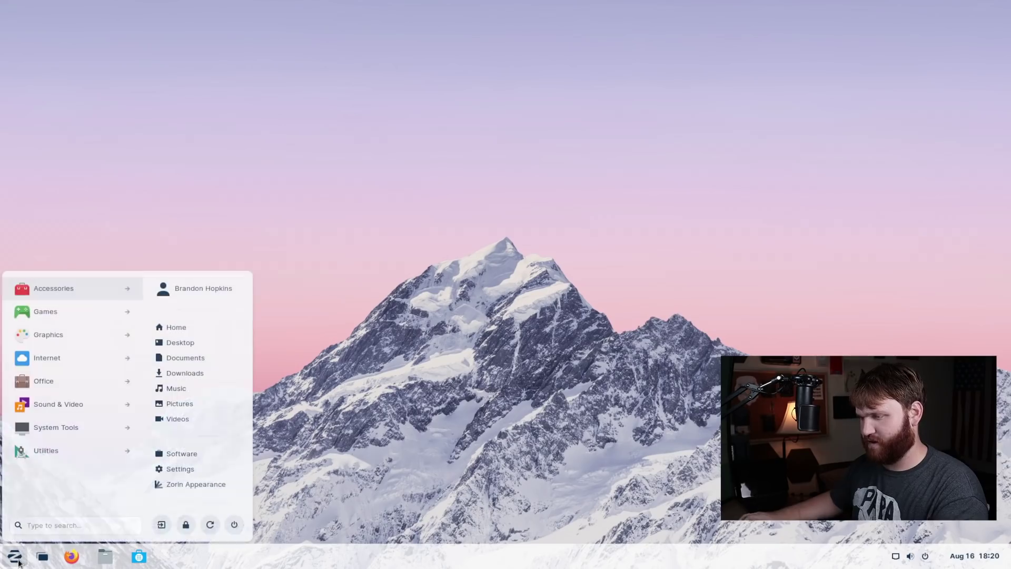
pyautogui.click(196, 484)
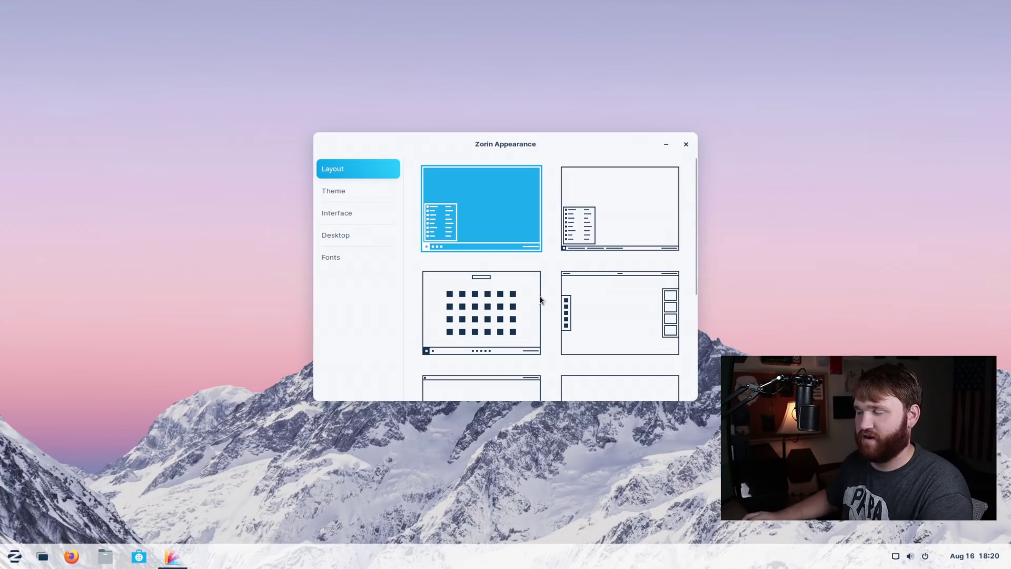
pyautogui.click(594, 316)
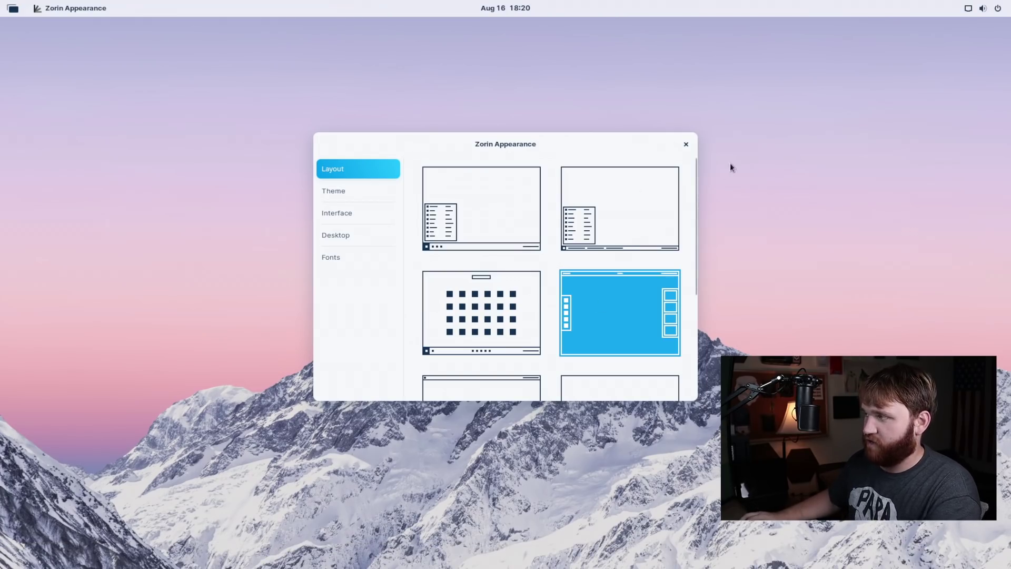
pyautogui.click(686, 144)
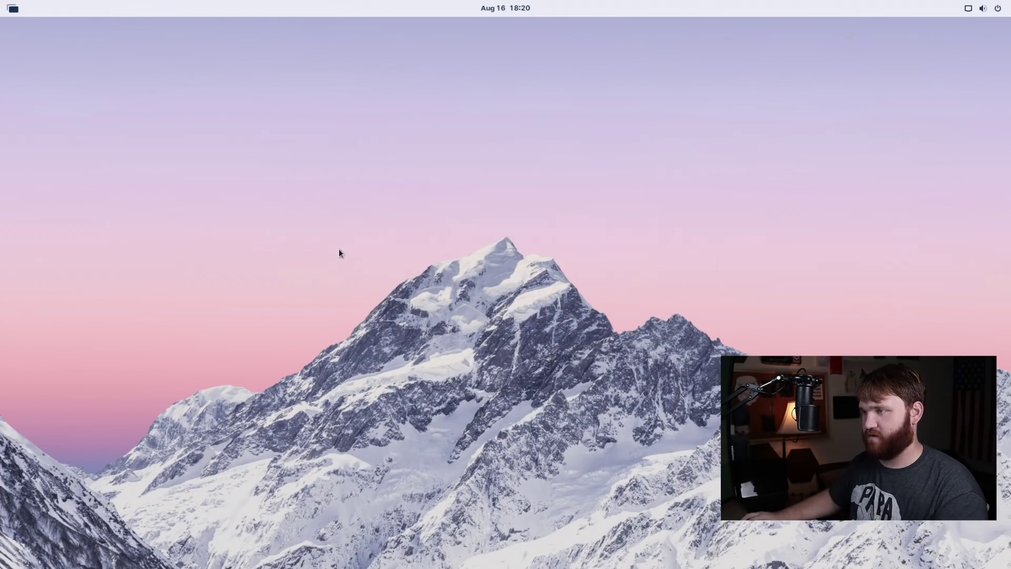
pyautogui.press('super')
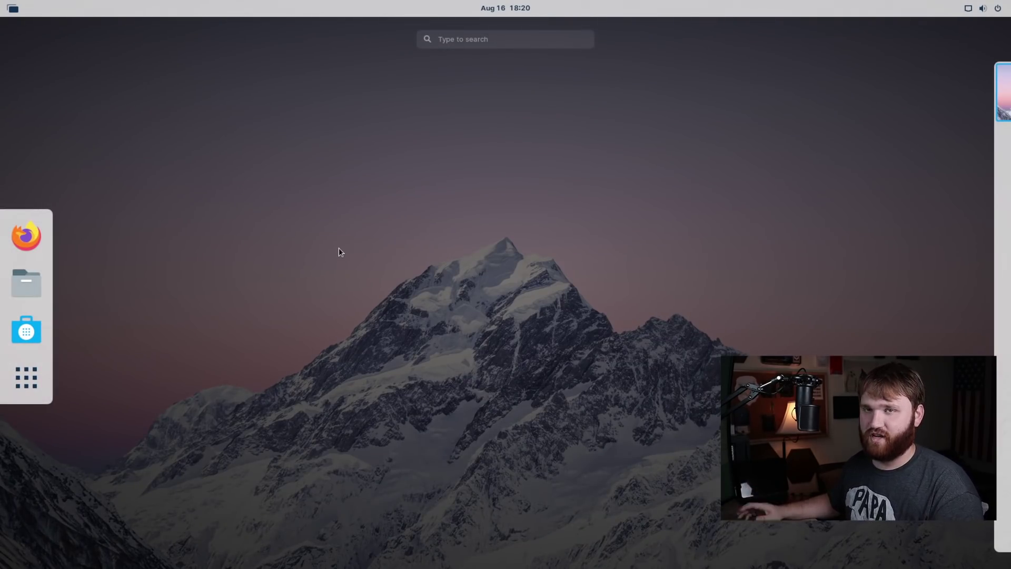
# Open Terminal by searching 'term' and try running neofetch
pyautogui.press('super')
pyautogui.press('super')
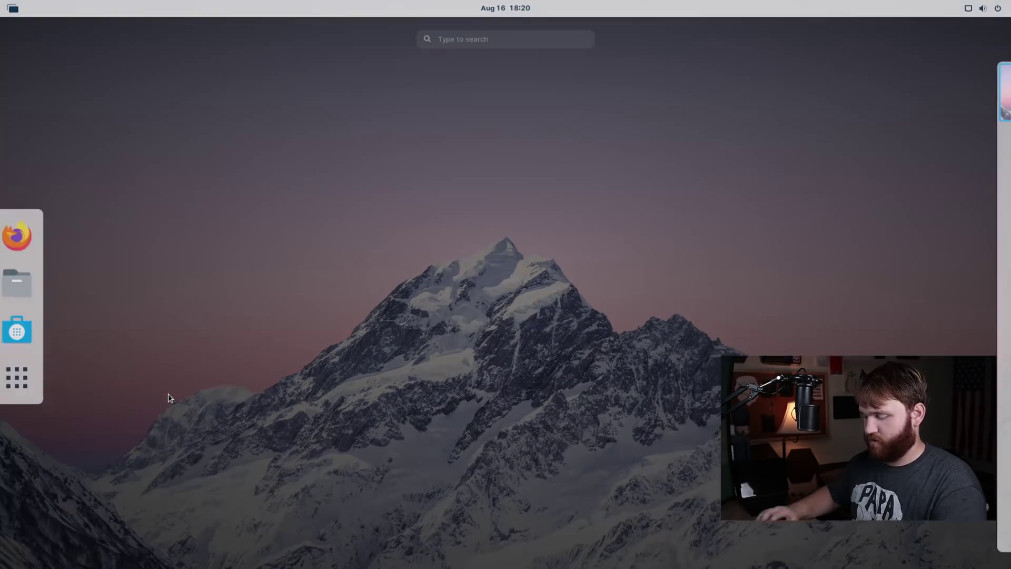
pyautogui.write('term')
pyautogui.press('Return')
pyautogui.write('ne')
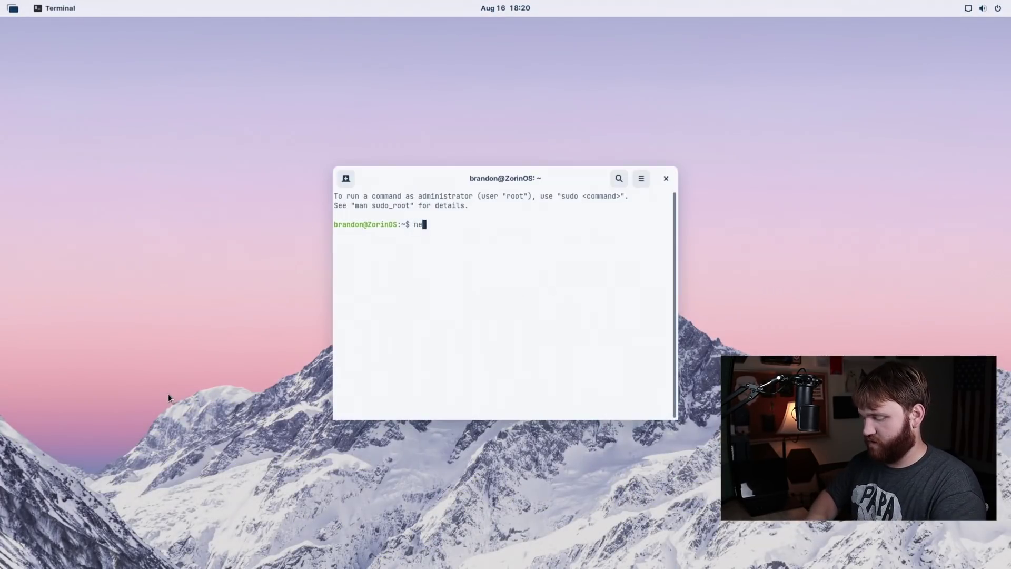
pyautogui.write('ofetch')
pyautogui.press('Return')
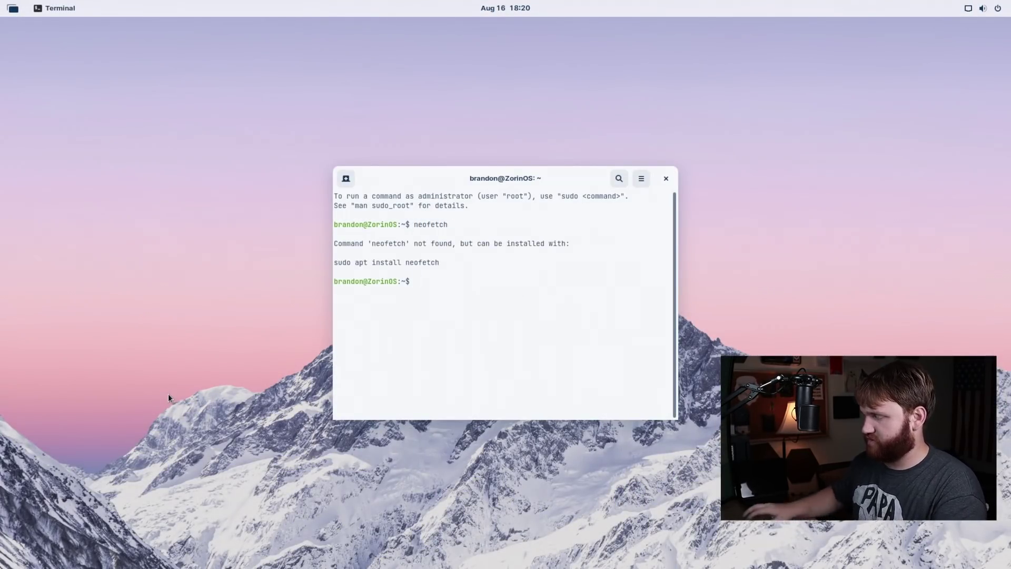
# Run the suggested 'sudo apt install neofetch' command to install neofetch
pyautogui.tripleClick(450, 262)
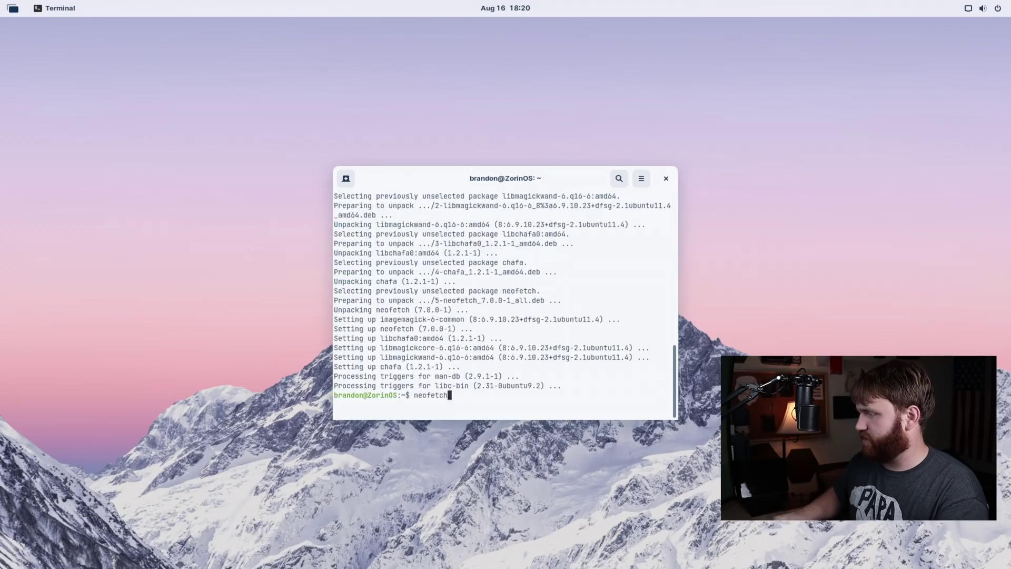
pyautogui.press('Return')
pyautogui.moveTo(585, 181); pyautogui.dragTo(351, 117)
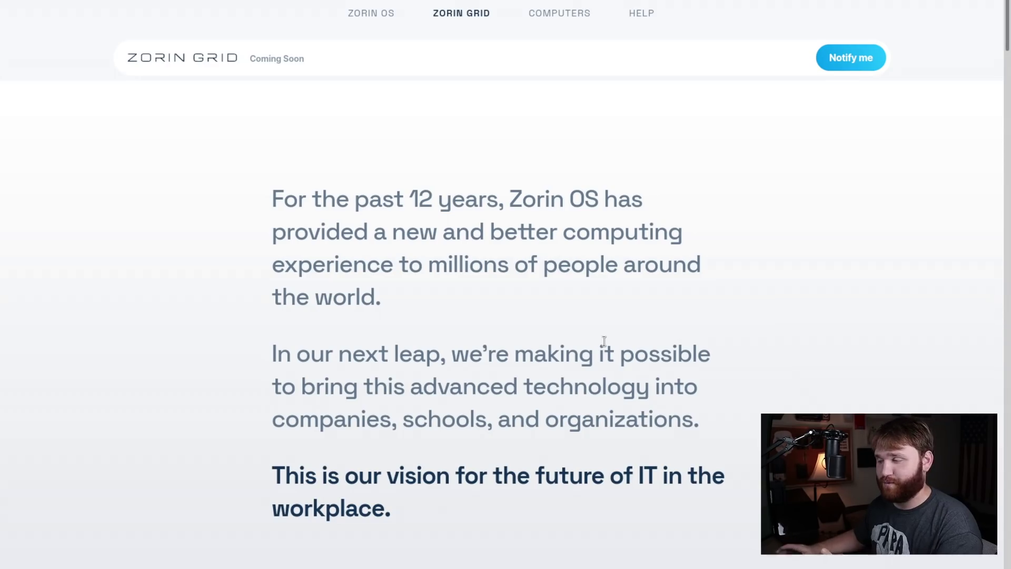
# Scroll the Zorin Grid page down to the 'Your PCs on autopilot' dashboard section
pyautogui.scroll(-3, 604, 342)
pyautogui.scroll(-15, 494, 420)
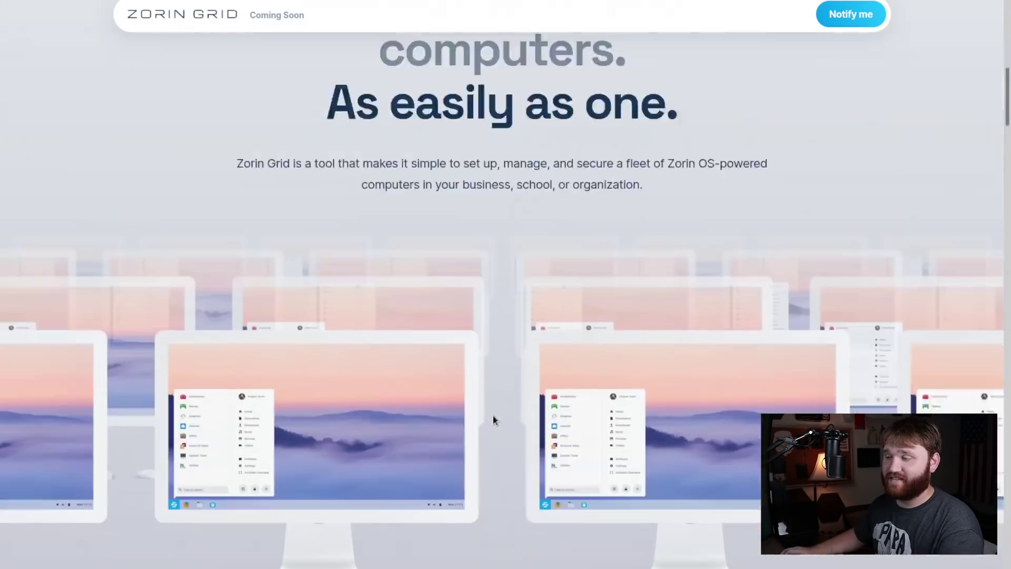
pyautogui.scroll(-3, 495, 420)
pyautogui.scroll(-5, 494, 419)
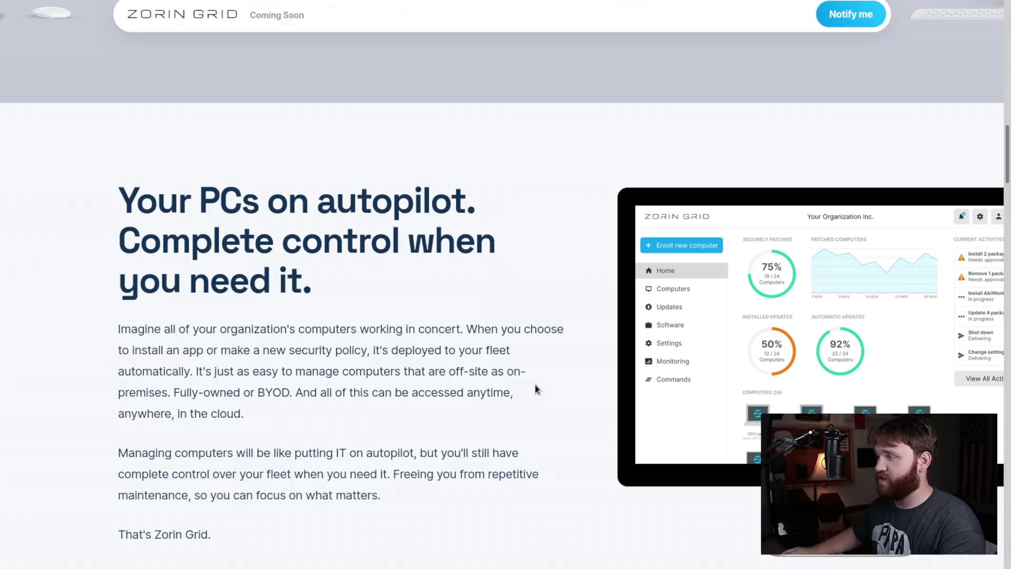
pyautogui.scroll(-2, 553, 369)
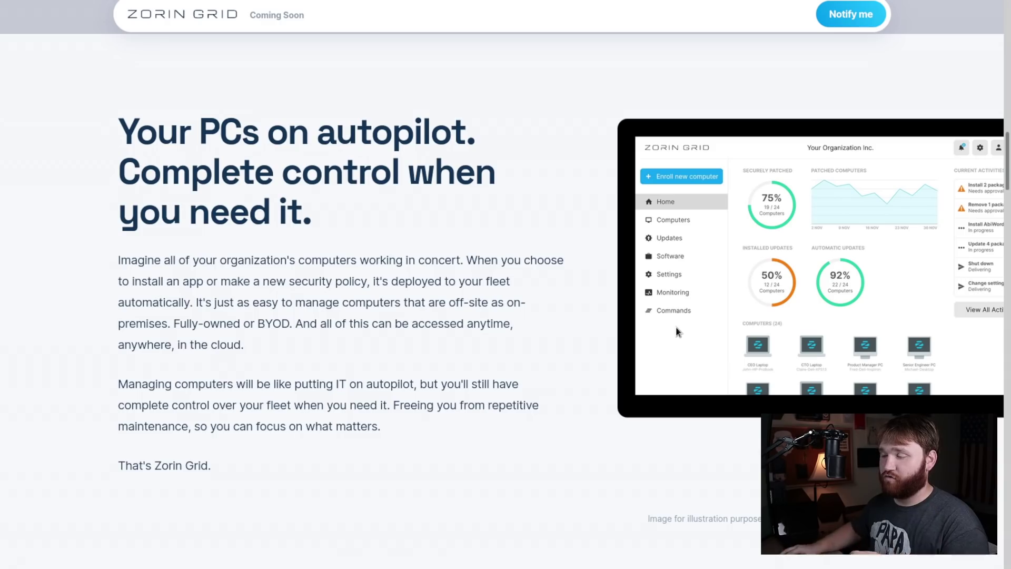
# Scroll past 'Zorin Grid will allow you to...' down to the 'How it works.' section
pyautogui.scroll(-8, 592, 393)
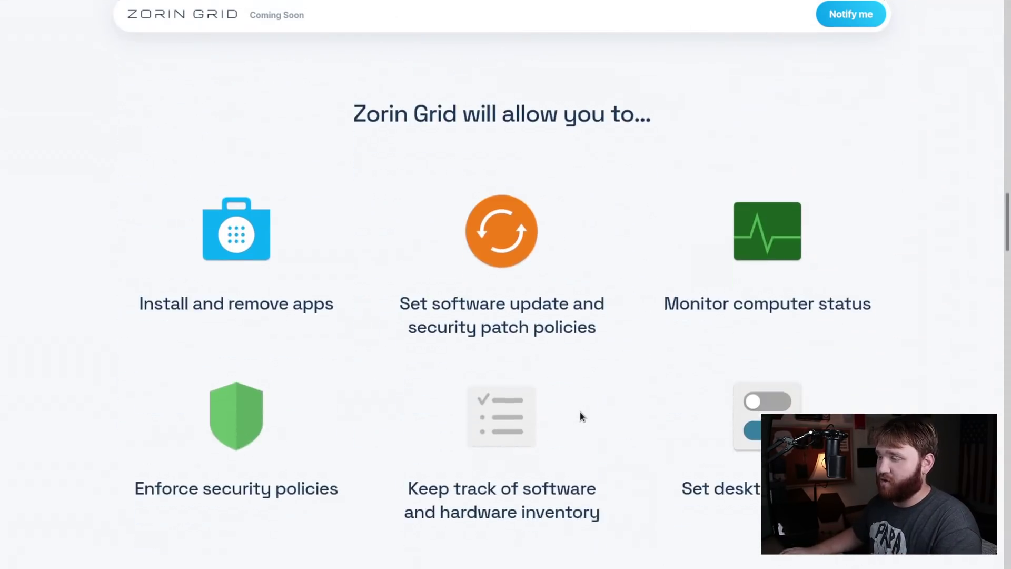
pyautogui.scroll(-1, 579, 412)
pyautogui.scroll(-10, 580, 411)
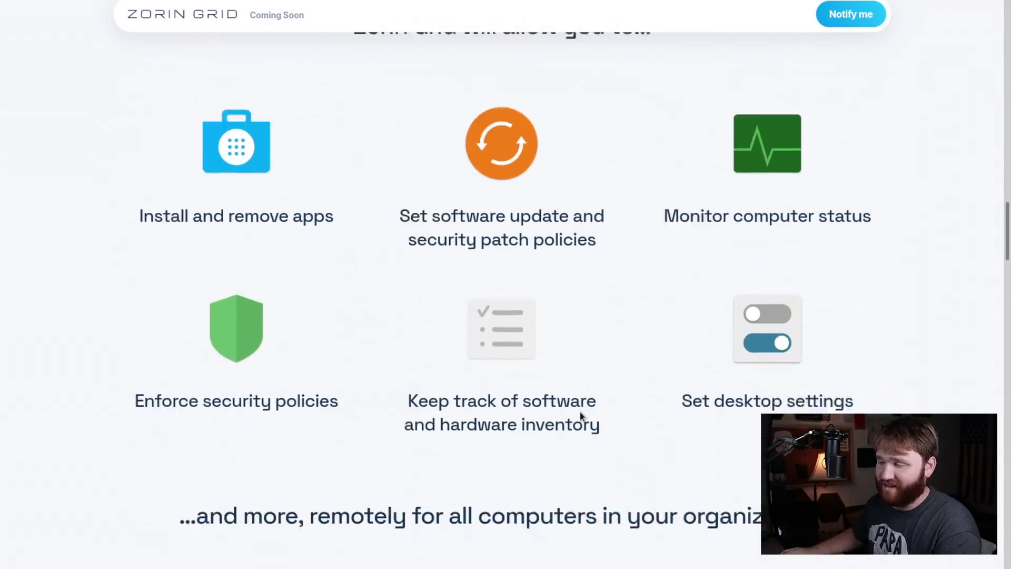
pyautogui.scroll(-5, 580, 413)
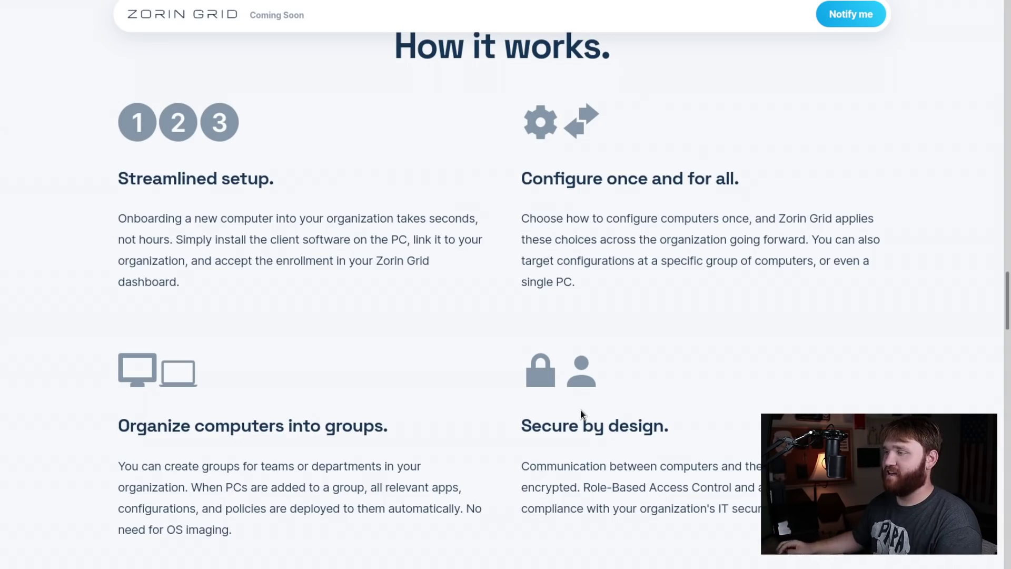
# Scroll back up to revisit the 'Your PCs on autopilot' section
pyautogui.scroll(1, 707, 256)
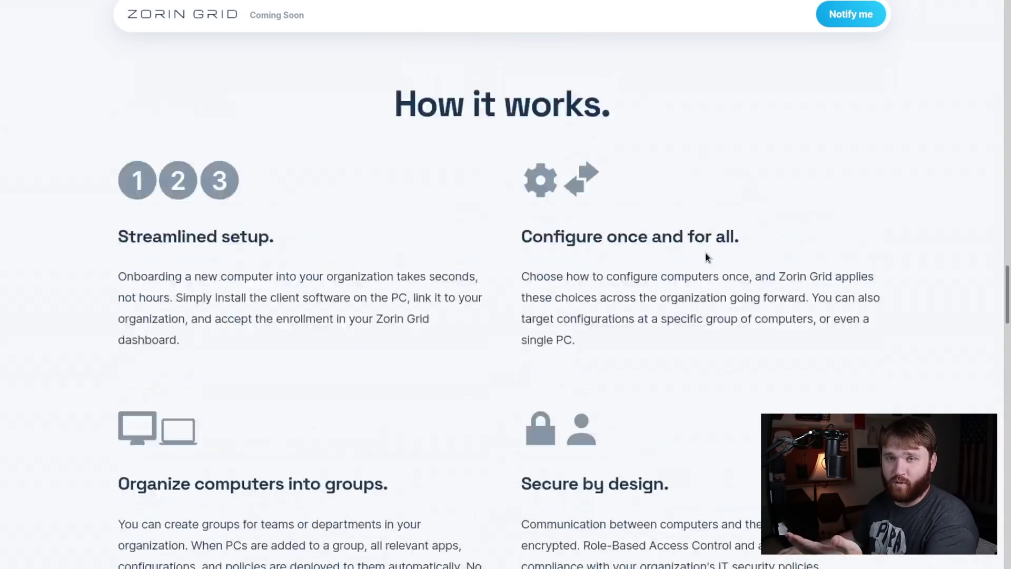
pyautogui.scroll(15, 707, 257)
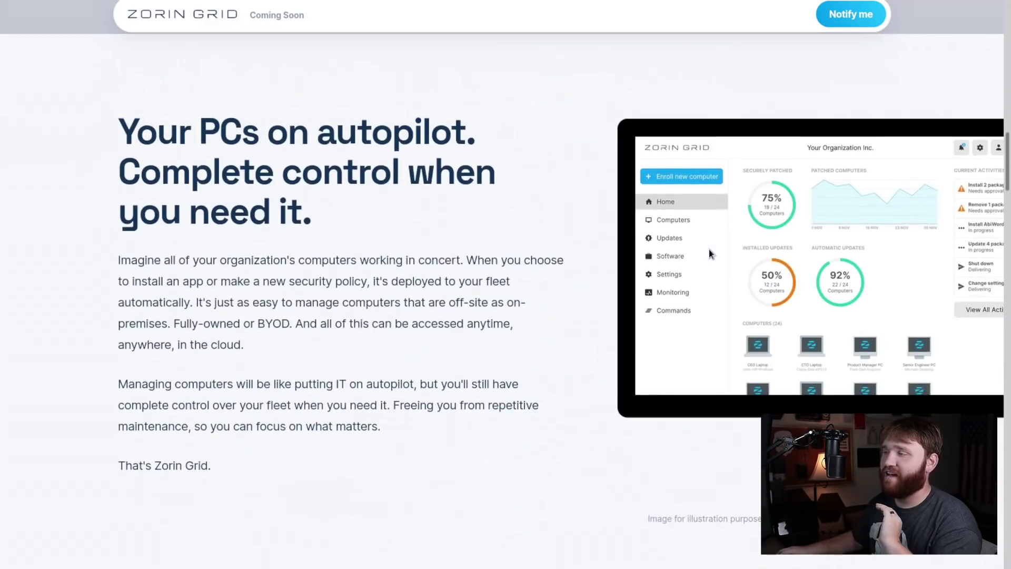
pyautogui.scroll(12, 709, 253)
pyautogui.scroll(-5, 709, 250)
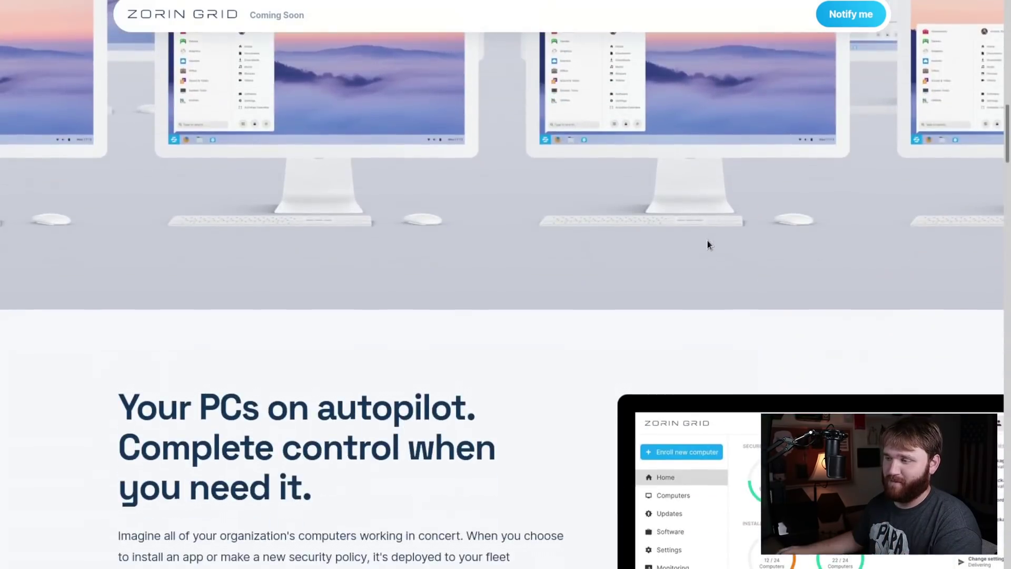
pyautogui.scroll(-6, 707, 244)
pyautogui.scroll(3, 732, 263)
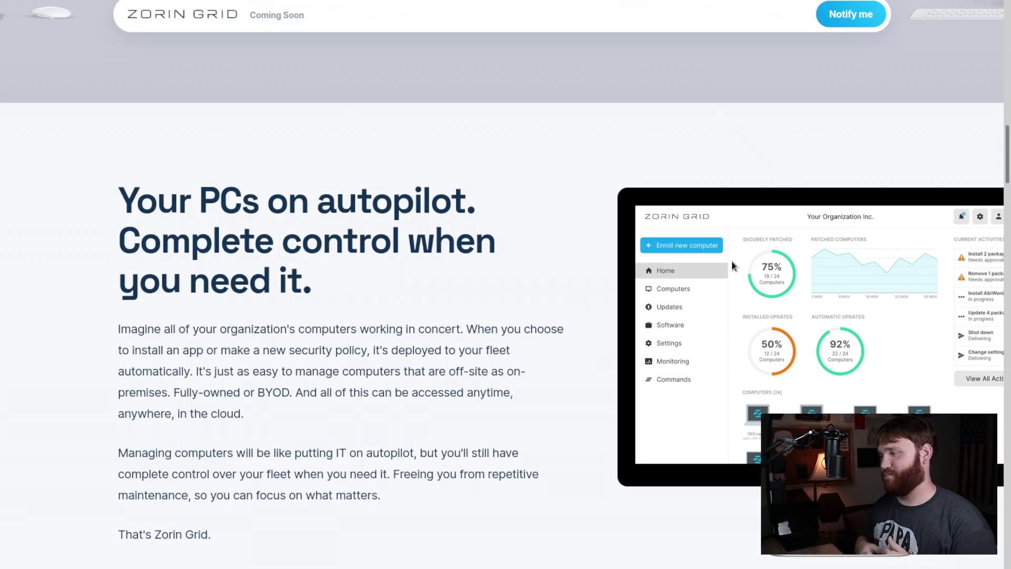
# Scroll down to 'Better OS. Better work.' and the customer quote cards
pyautogui.scroll(-1, 479, 291)
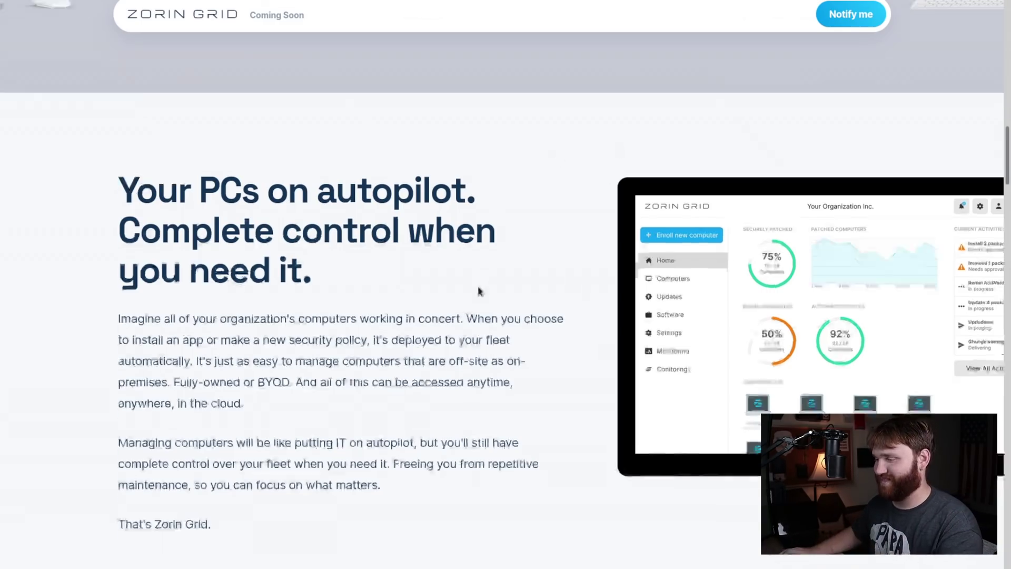
pyautogui.scroll(-20, 479, 291)
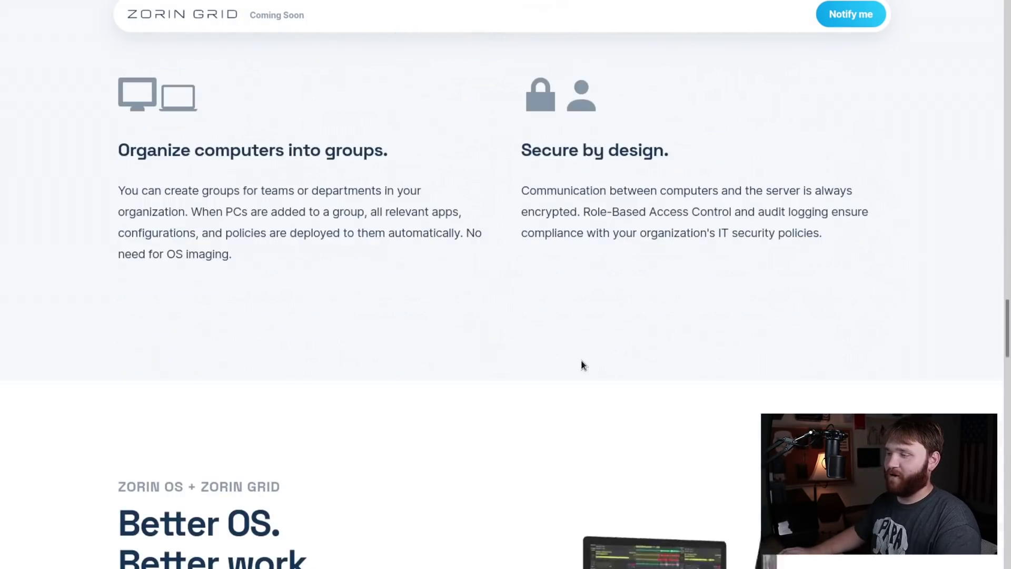
pyautogui.scroll(-8, 582, 363)
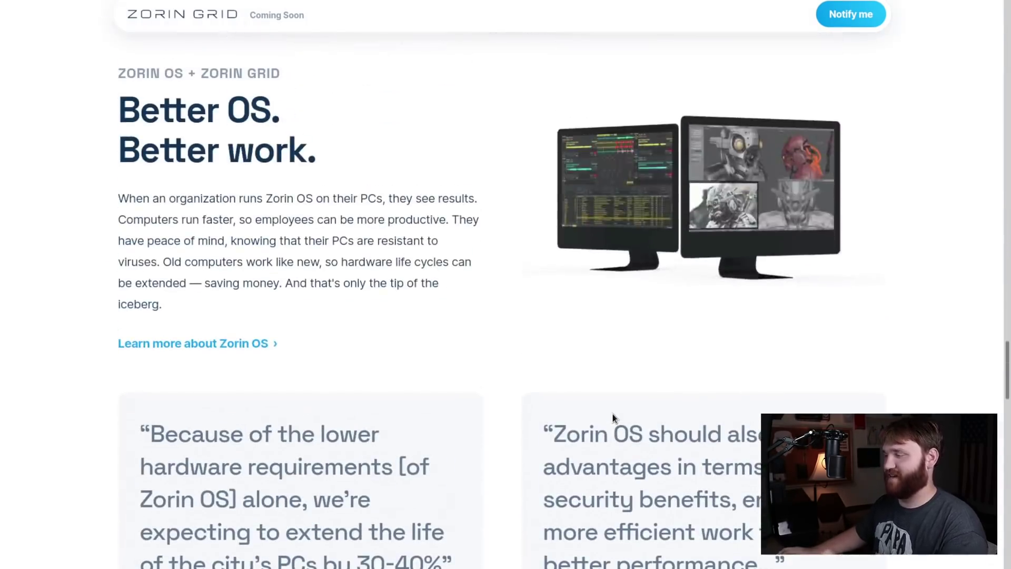